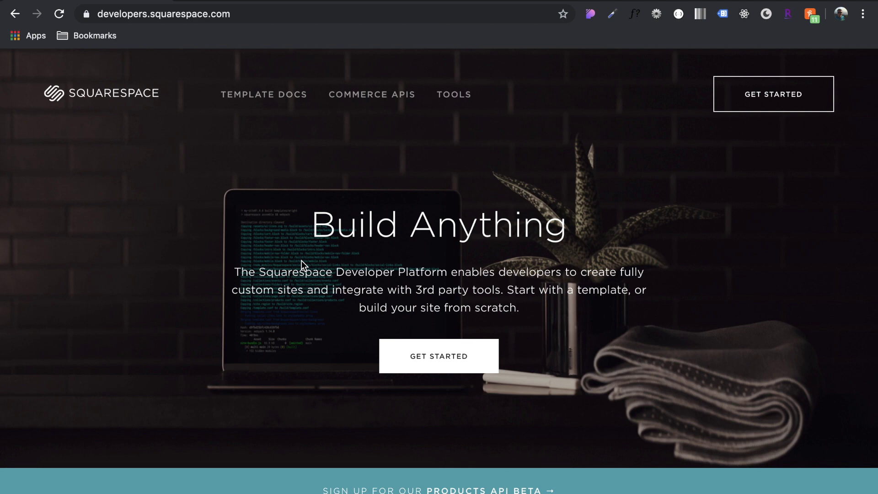
Go back and forward to the Get Started page and scroll to 'Develop locally with Squarespace Server'
key(super+bracketleft)
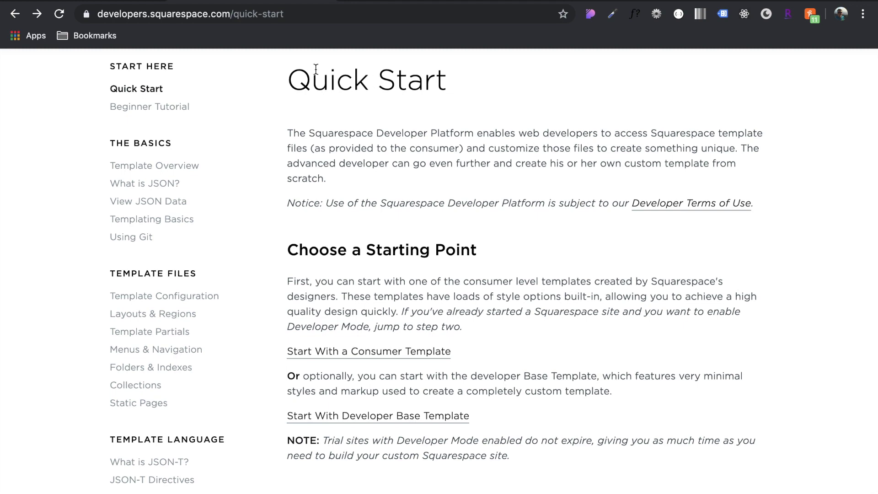
key(super+bracketright)
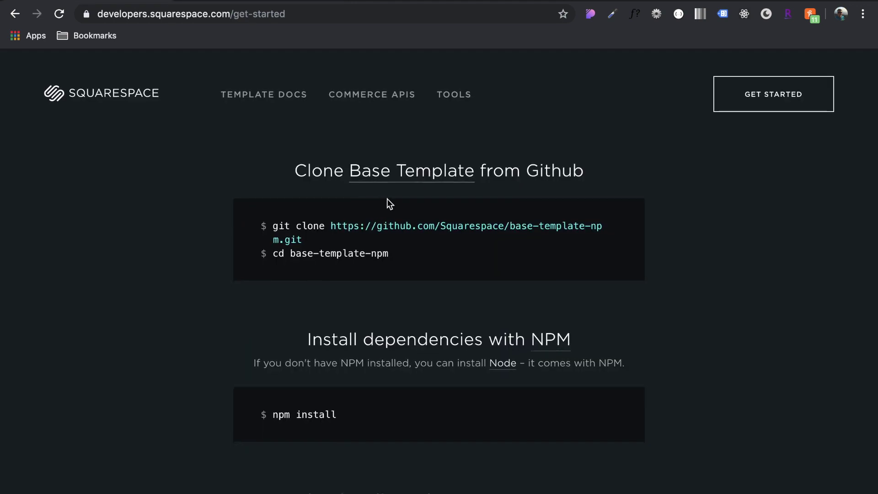
scroll(386, 199, down, 5)
scroll(331, 307, down, 2)
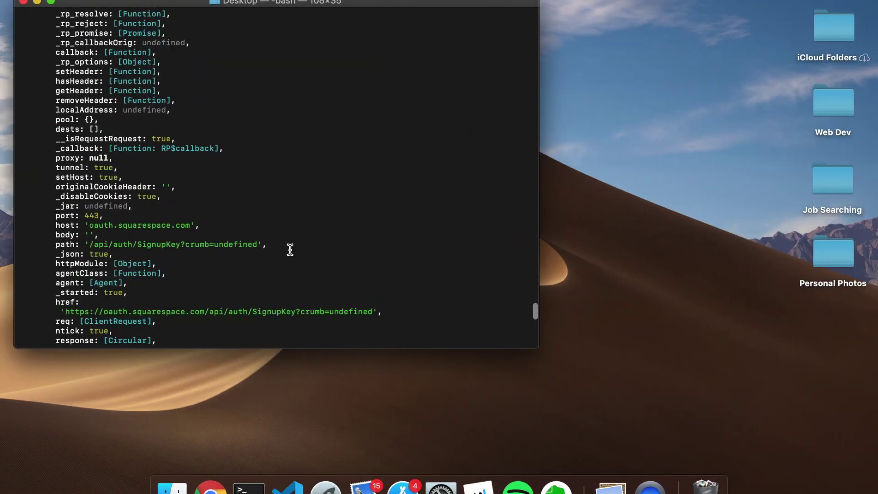
Scroll through the Terminal's failed npm start 404 output, then return to the browser docs
scroll(290, 249, up, 20)
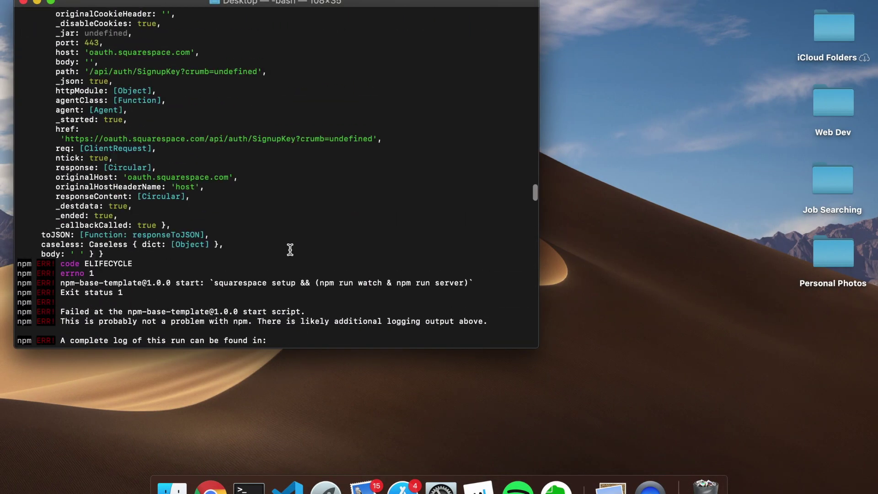
scroll(290, 249, down, 10)
scroll(290, 250, up, 3)
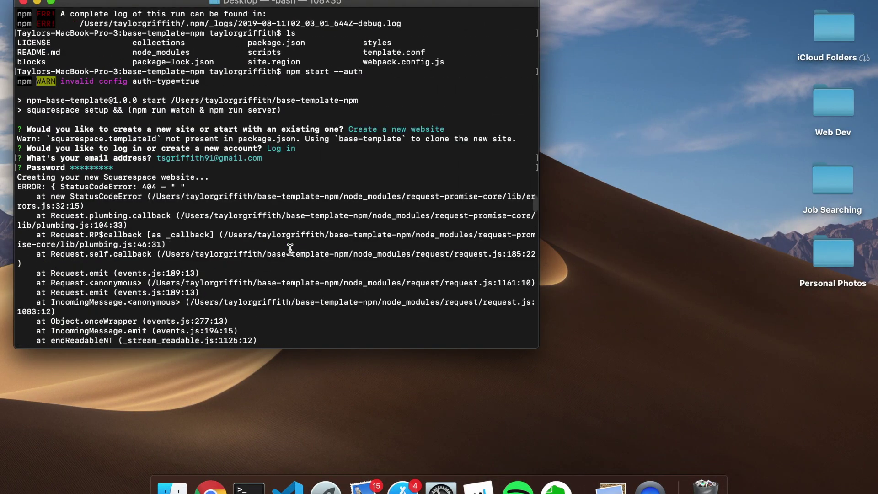
scroll(290, 249, down, 15)
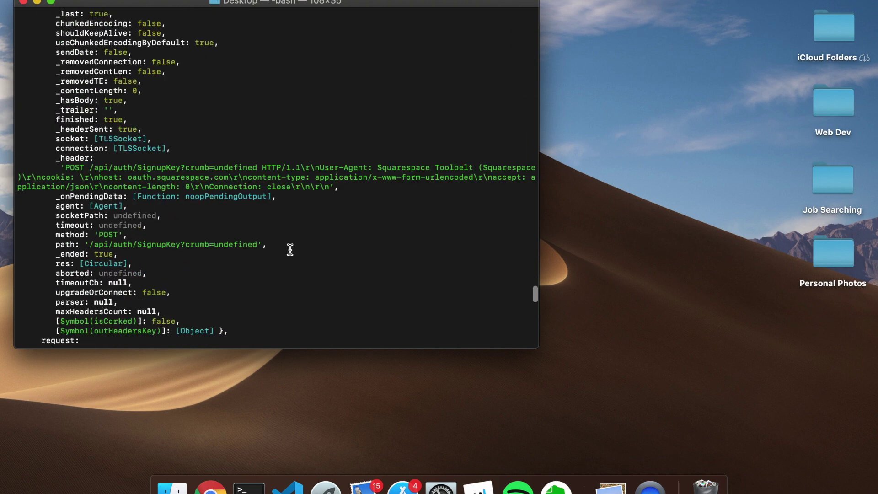
key(ctrl+Right)
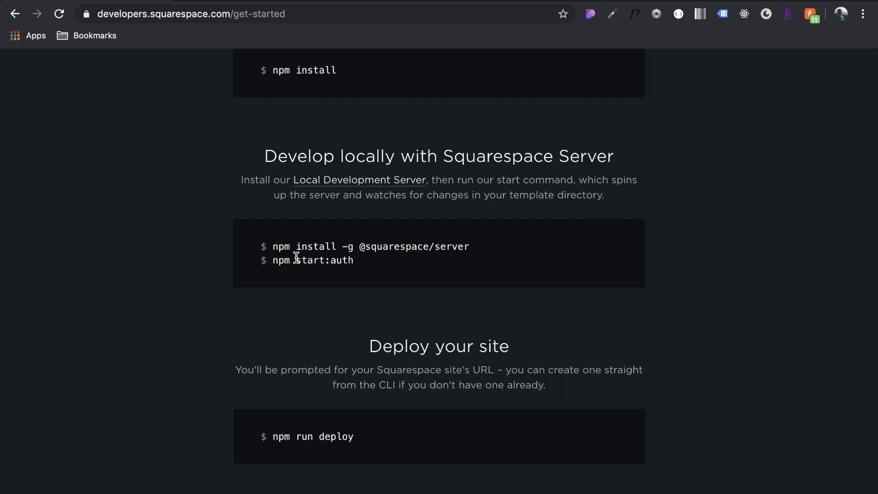
From the Quick Start guide, open the 'Start With Developer Base Template' demo site
key(super+bracketleft)
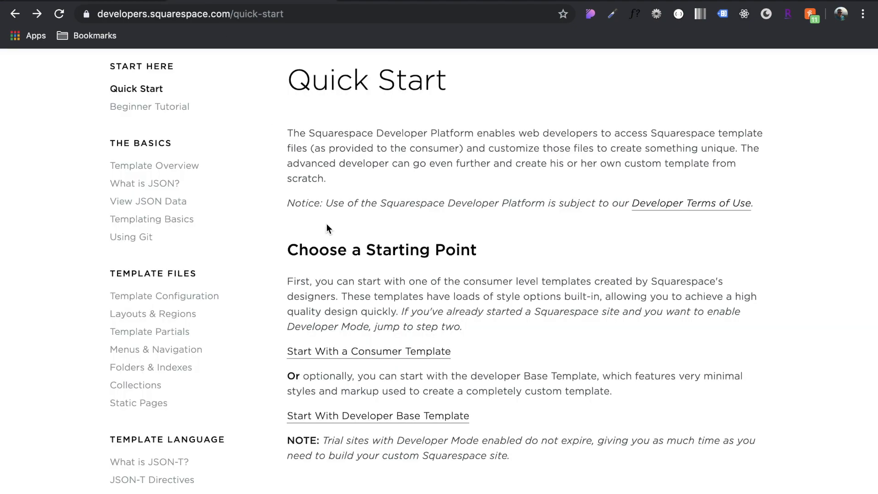
scroll(326, 224, down, 3)
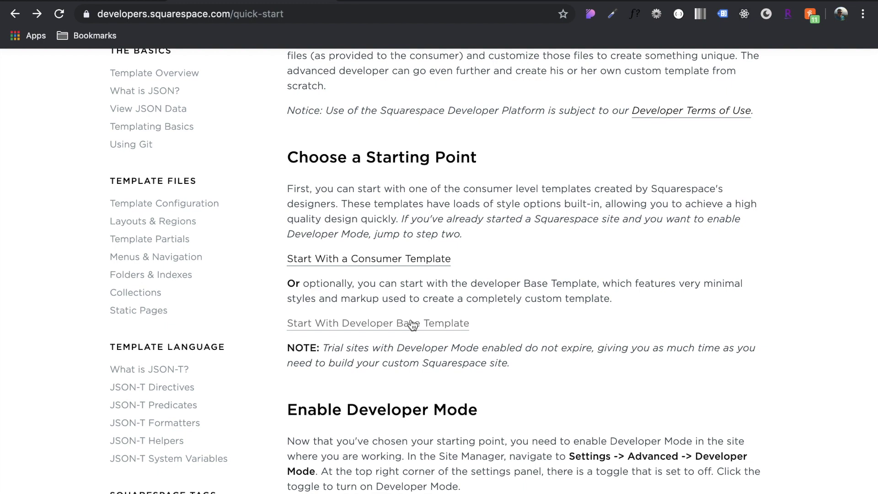
click(402, 324)
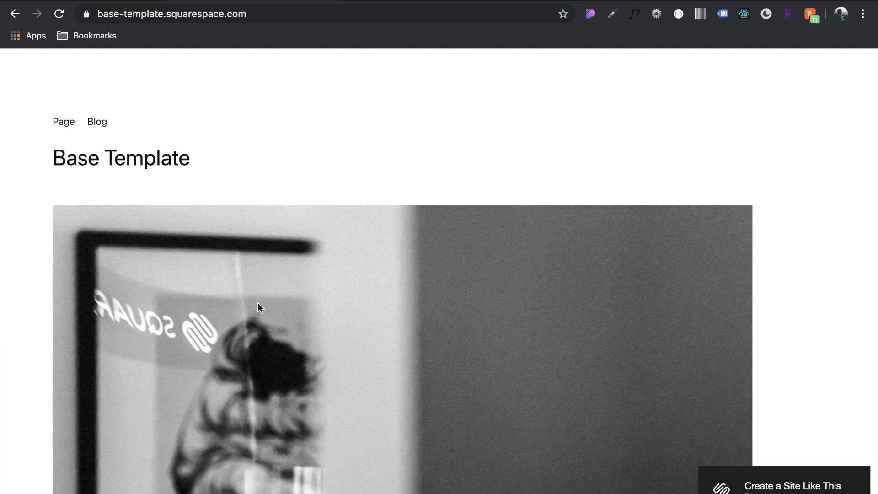
Browse the Base Template demo, then choose 'Create a Site Like This'
scroll(115, 203, down, 10)
scroll(114, 203, up, 8)
scroll(115, 203, down, 8)
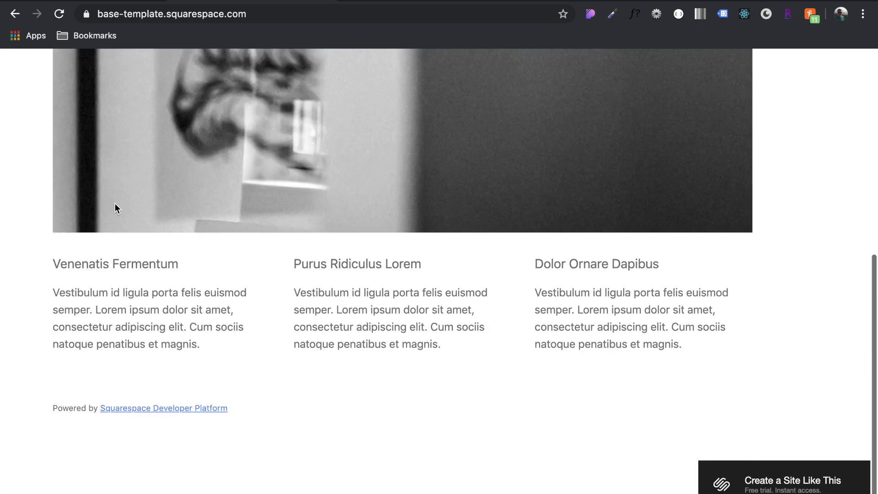
scroll(115, 203, up, 10)
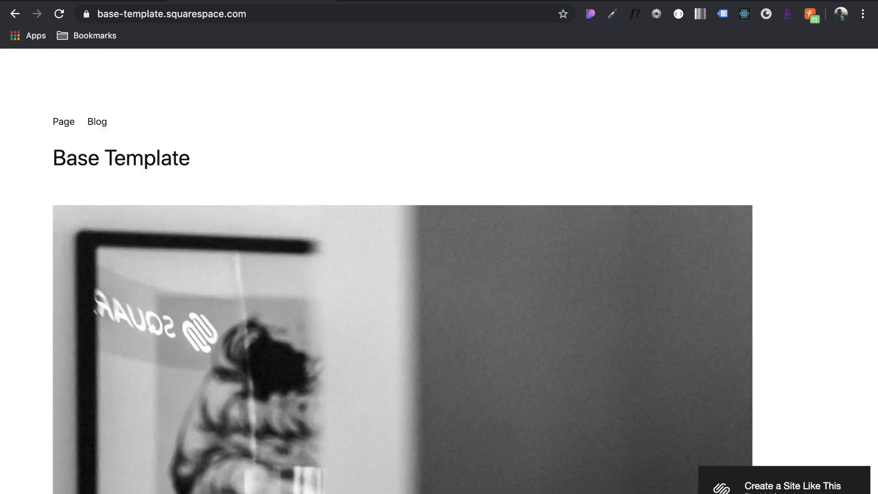
click(778, 485)
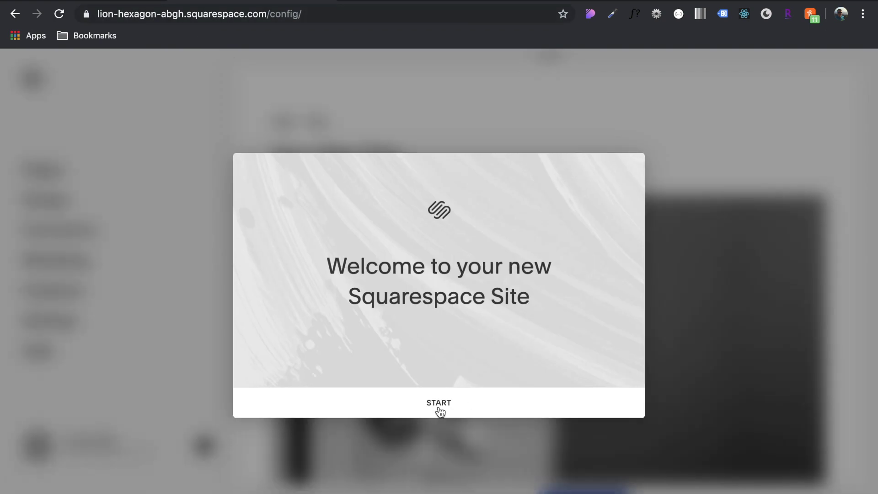
Dismiss the welcome screen with START, go to the account's Websites list, and reopen the new trial site
click(441, 414)
click(92, 443)
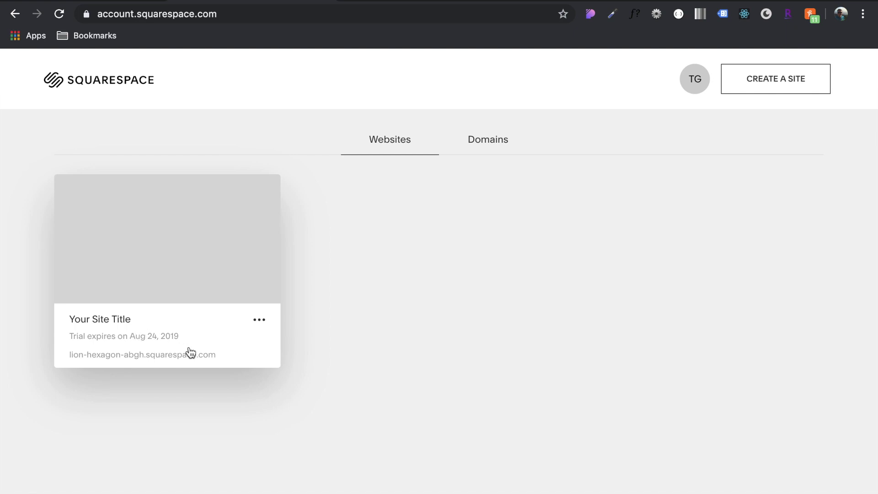
click(144, 331)
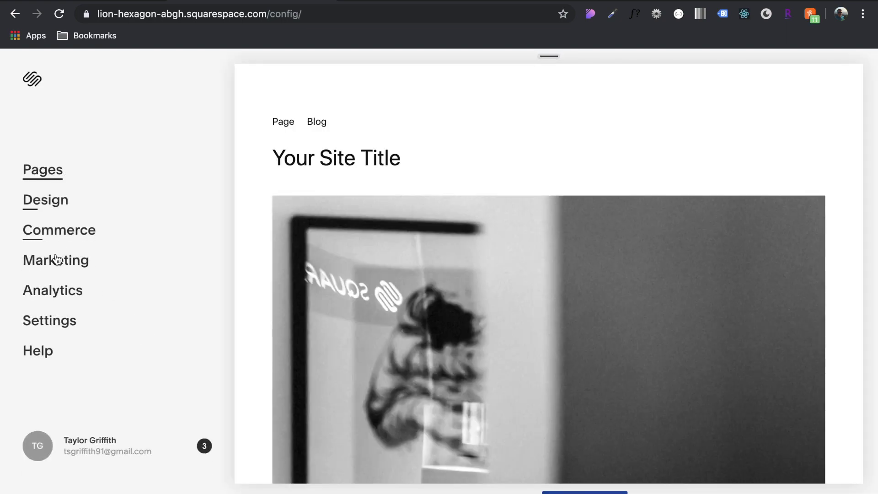
Go to Settings > Advanced > Developer Mode and turn the Developer Mode toggle on
click(51, 321)
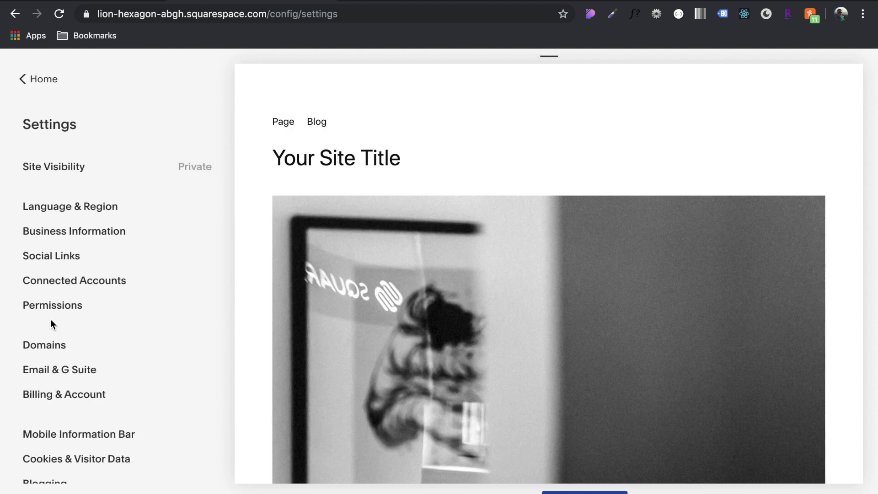
scroll(50, 319, down, 3)
click(51, 451)
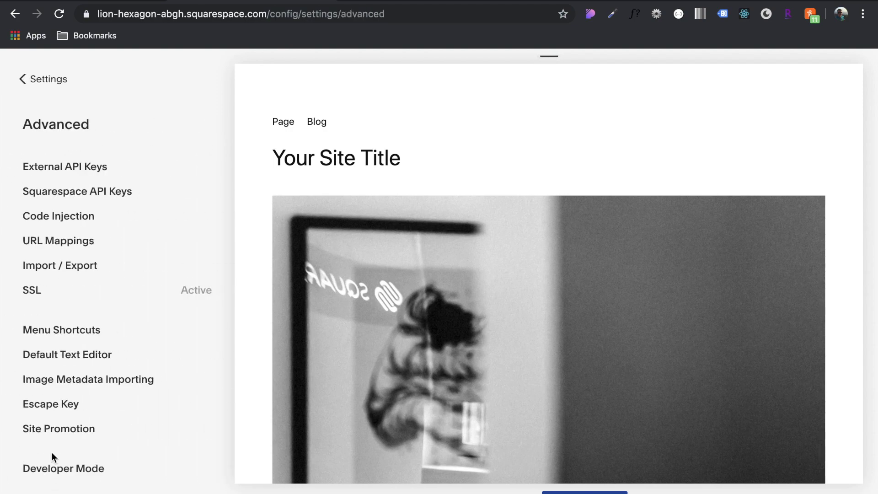
scroll(123, 229, down, 1)
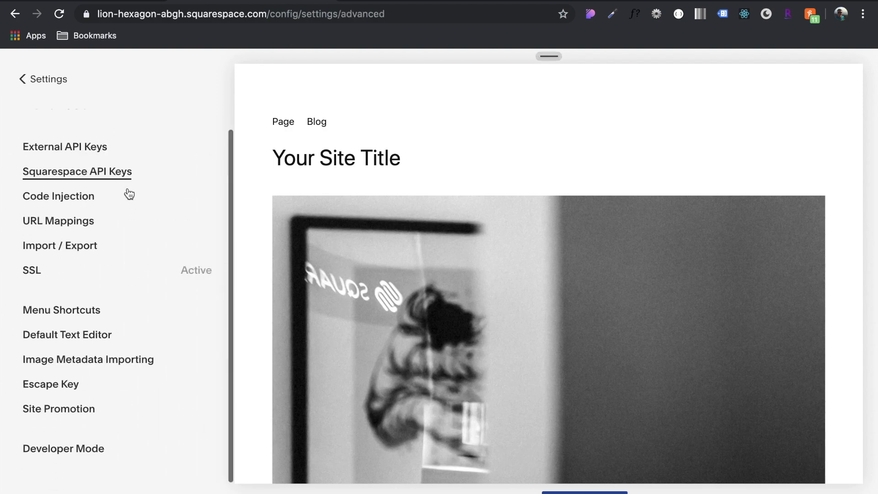
click(73, 450)
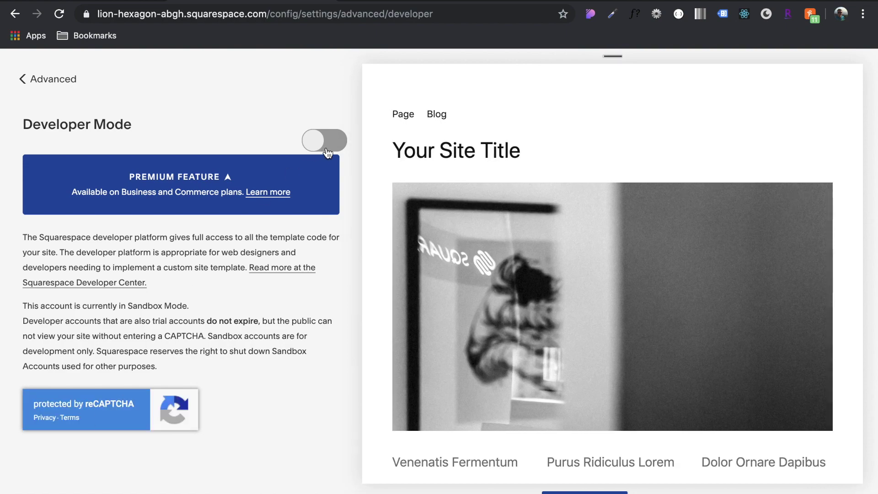
click(329, 143)
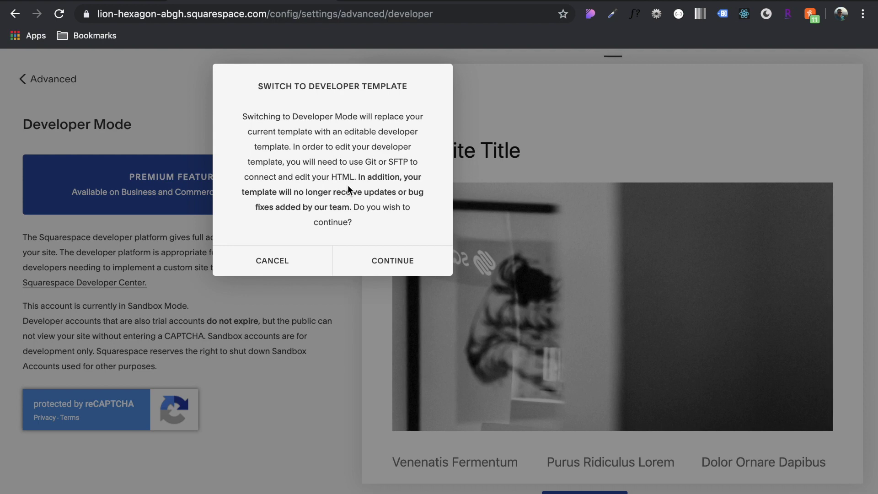
Confirm the Switch to Developer Template dialog with CONTINUE and wait for Developer Mode
click(403, 259)
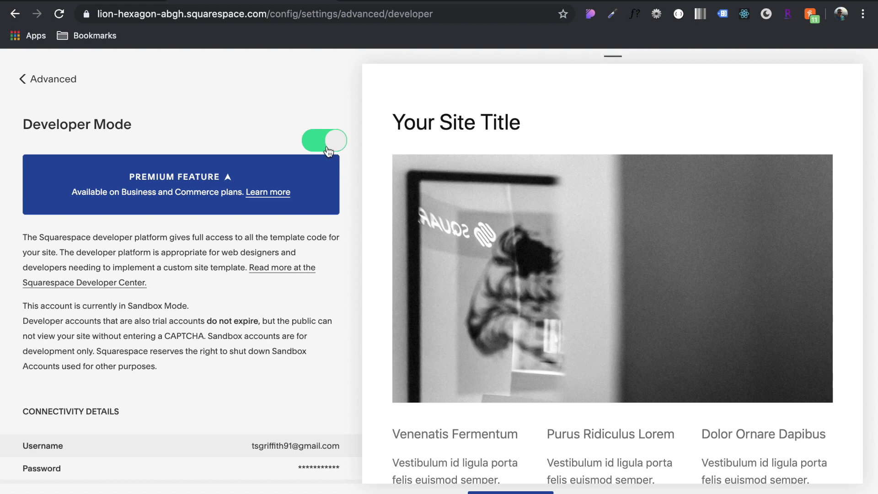
triple_click(150, 301)
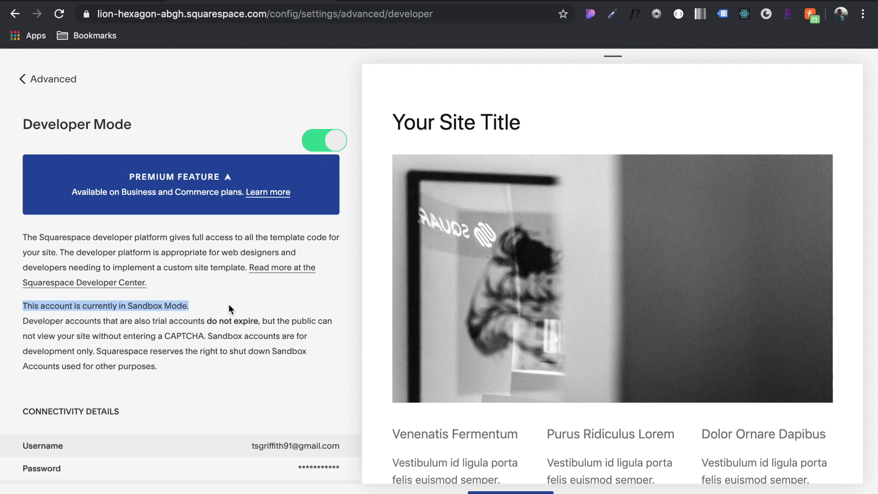
click(229, 309)
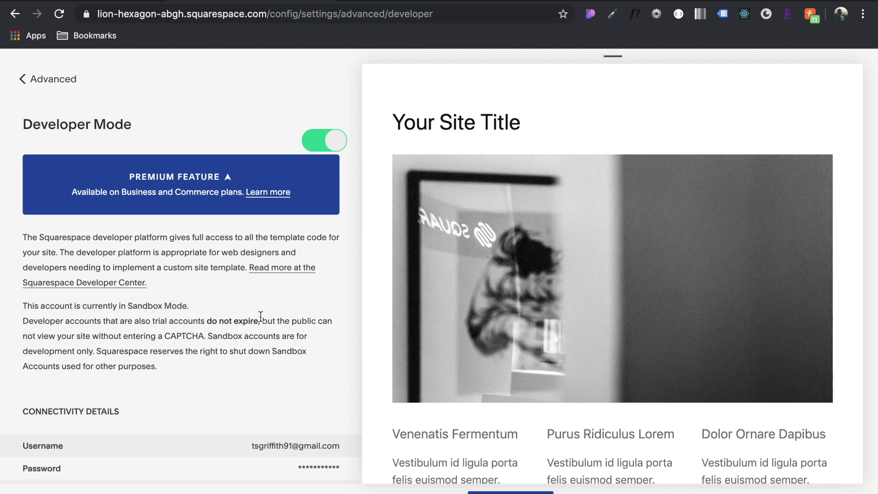
drag(260, 320, 26, 322)
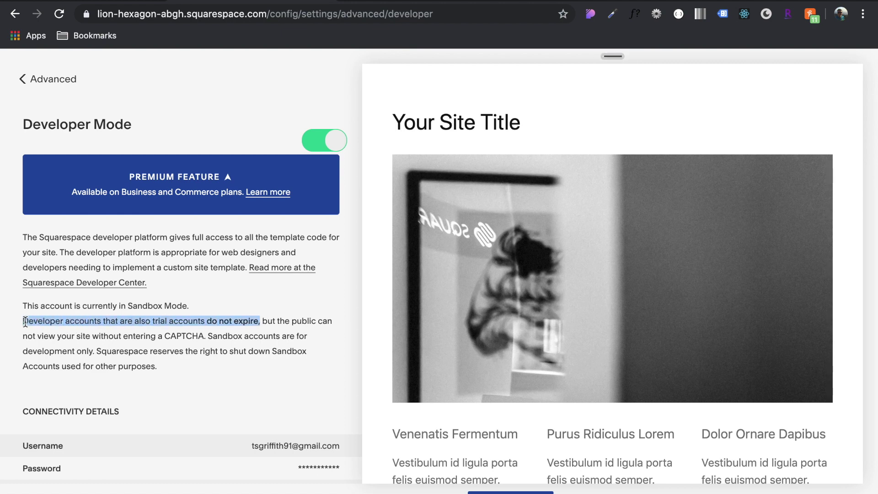
click(200, 383)
scroll(201, 382, down, 3)
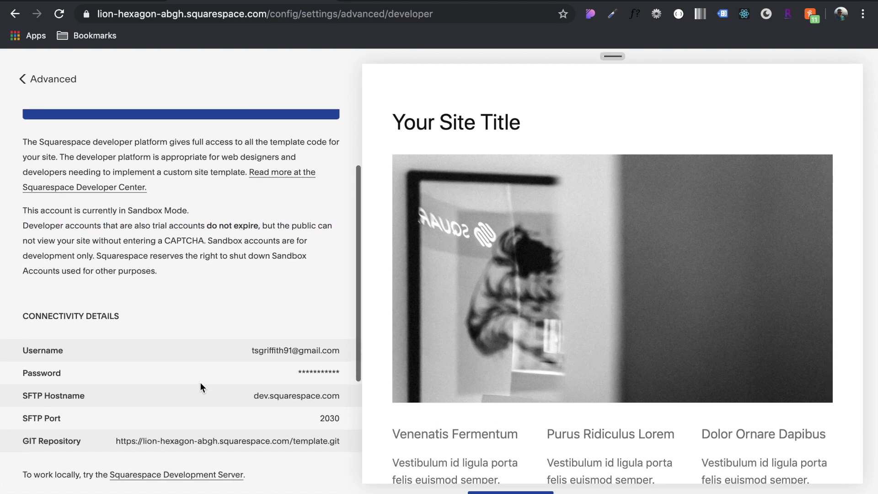
scroll(200, 383, down, 2)
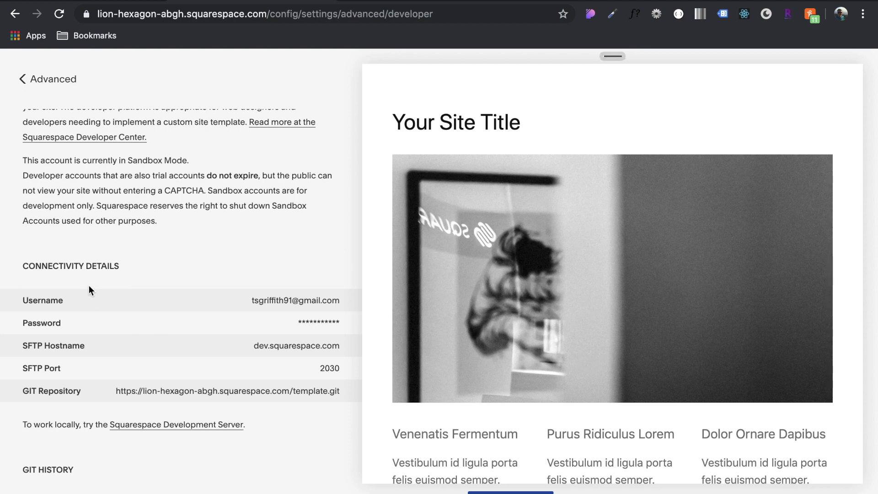
scroll(88, 288, down, 2)
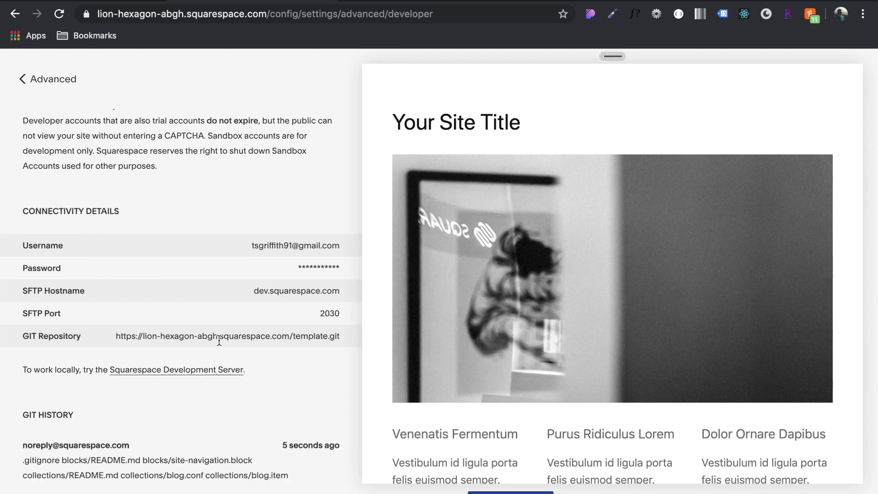
scroll(236, 318, down, 1)
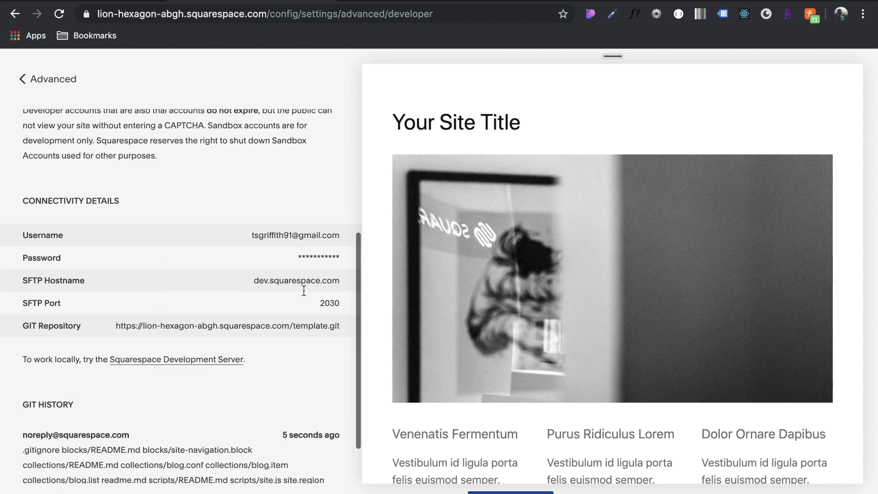
scroll(258, 334, down, 3)
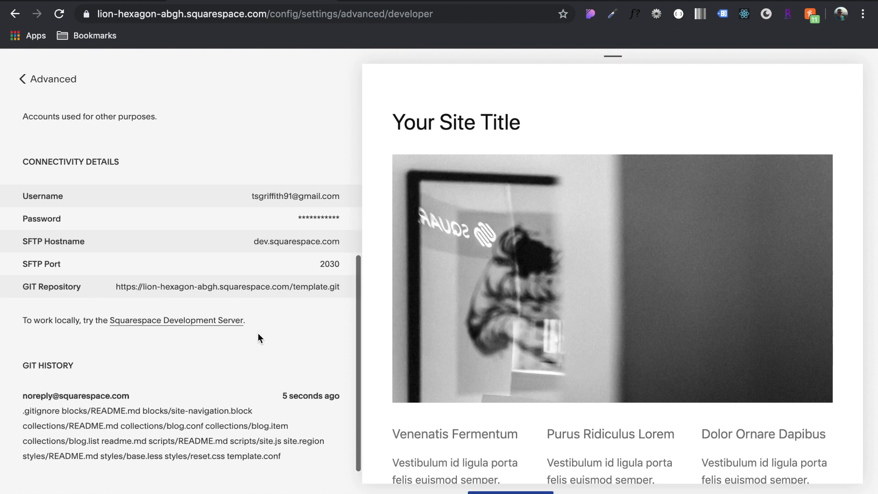
scroll(257, 334, up, 5)
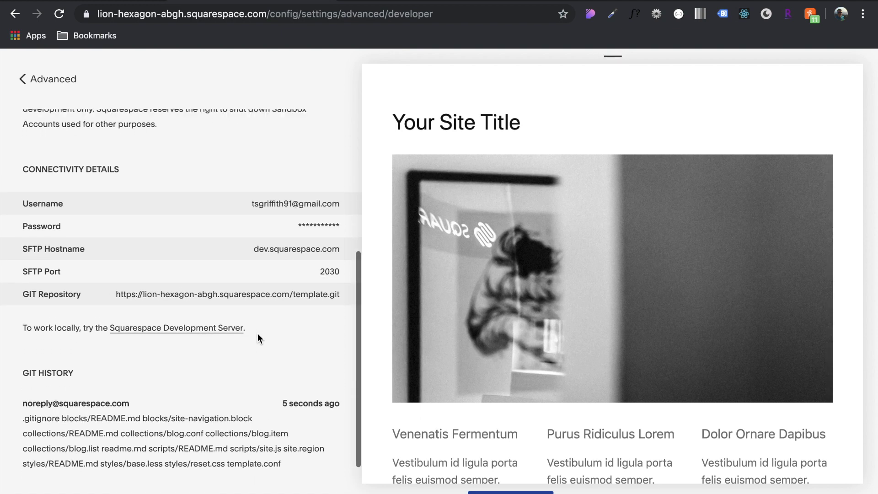
scroll(258, 334, up, 8)
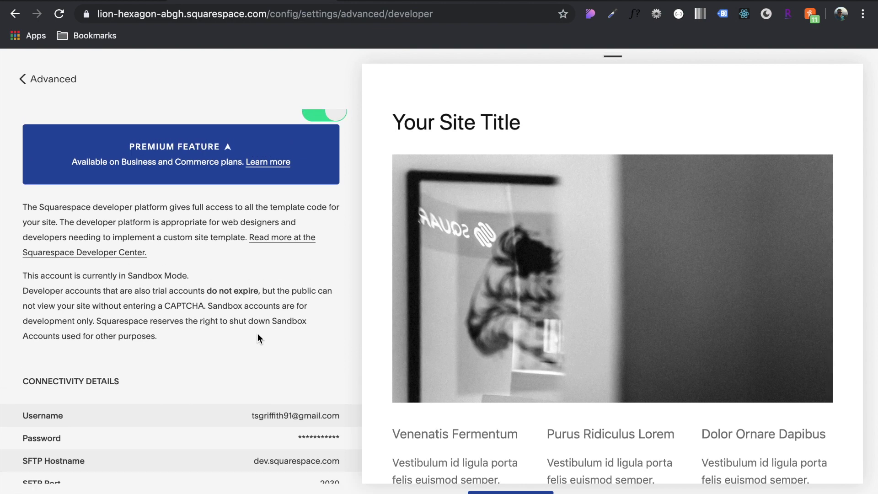
scroll(257, 336, up, 2)
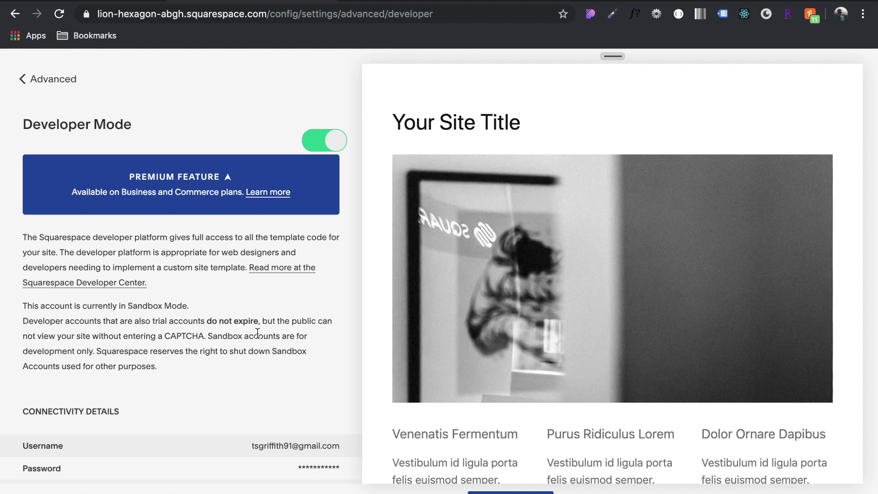
scroll(257, 333, down, 1)
scroll(258, 333, up, 1)
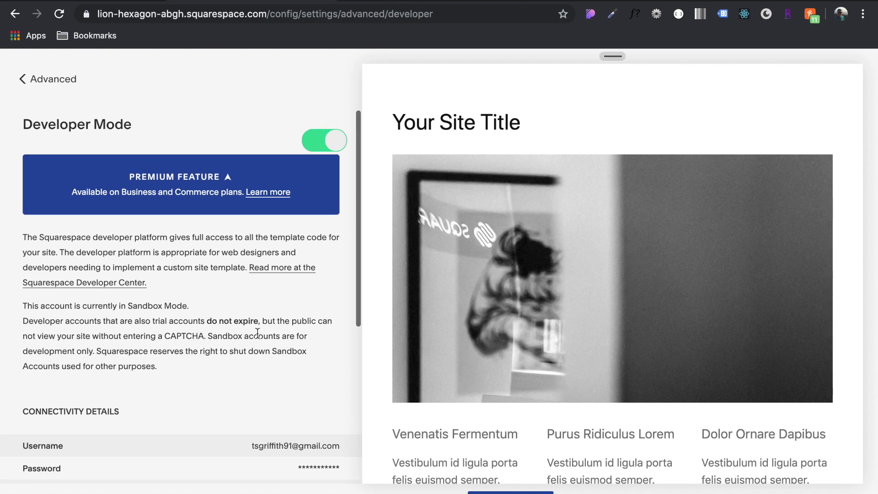
click(393, 2)
Cycle through the Node.js and Git installation tabs, ending on the Squarespace Developer Mode settings
click(271, 3)
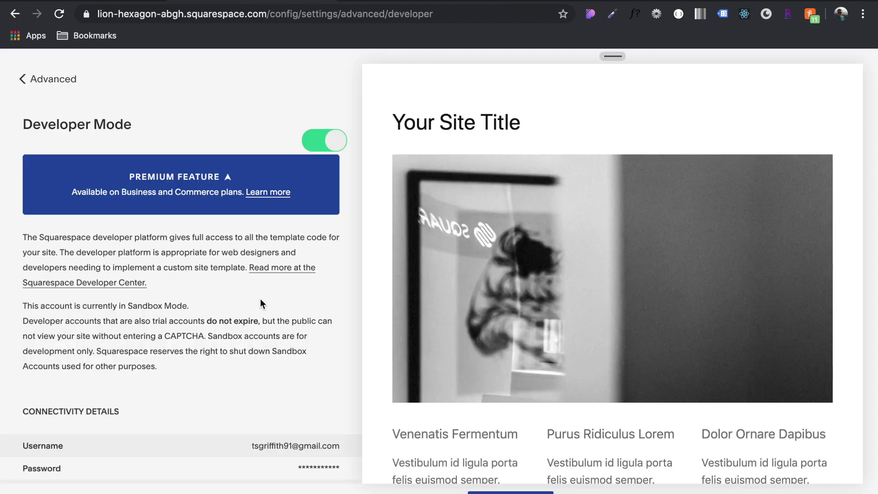
click(393, 2)
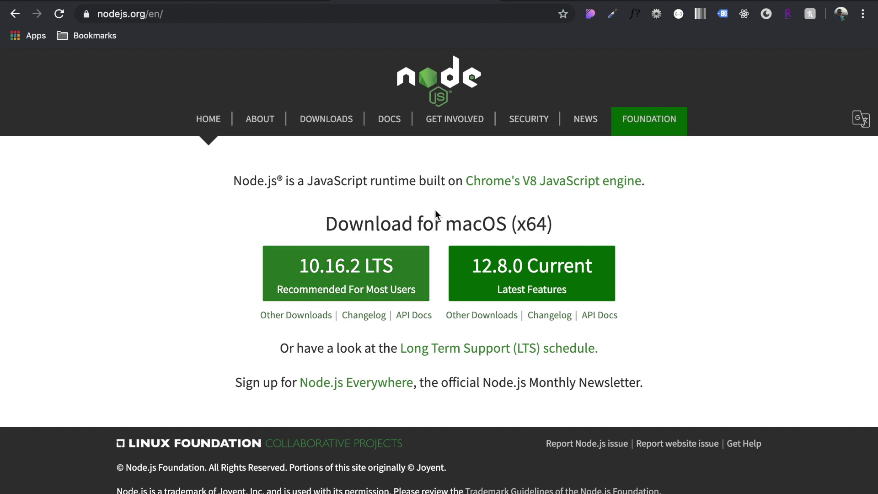
key(ctrl+Tab)
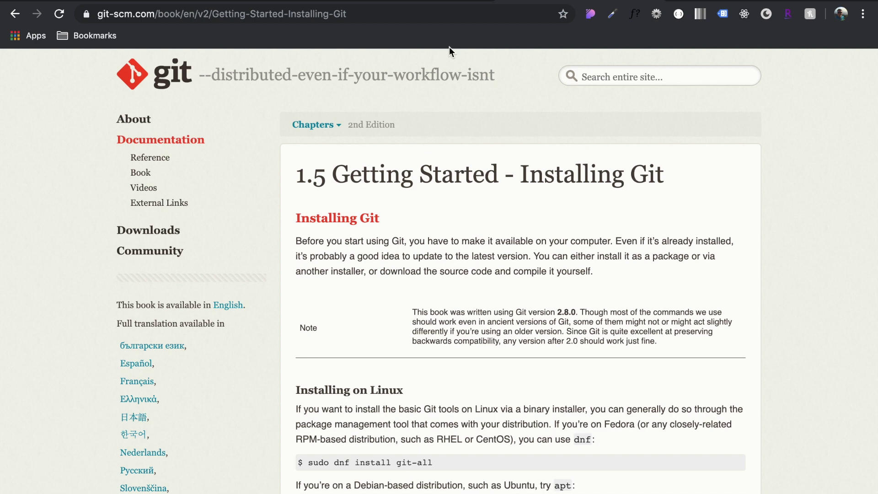
key(ctrl+Tab)
key(ctrl+Tab)
key(ctrl+Tab)
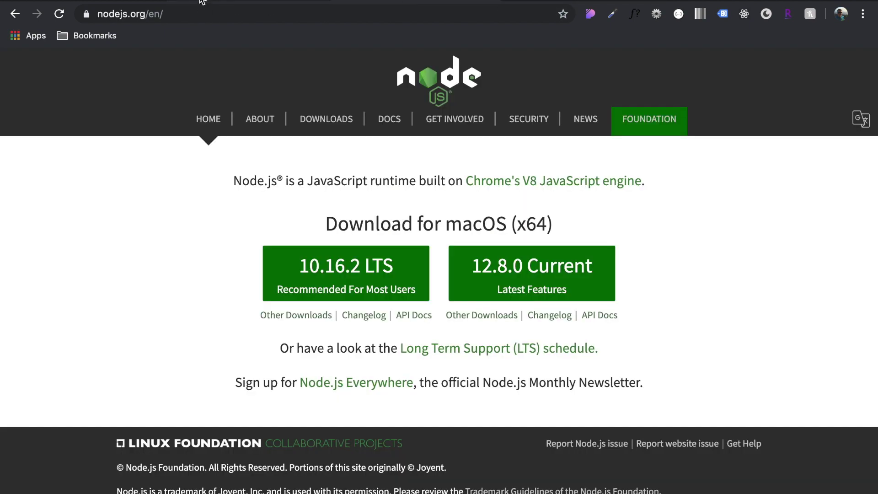
key(ctrl+Tab)
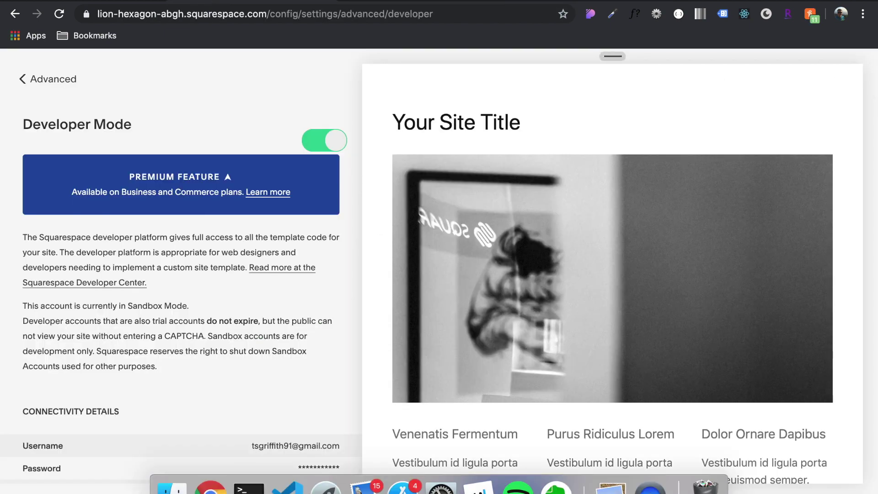
key(ctrl+Tab)
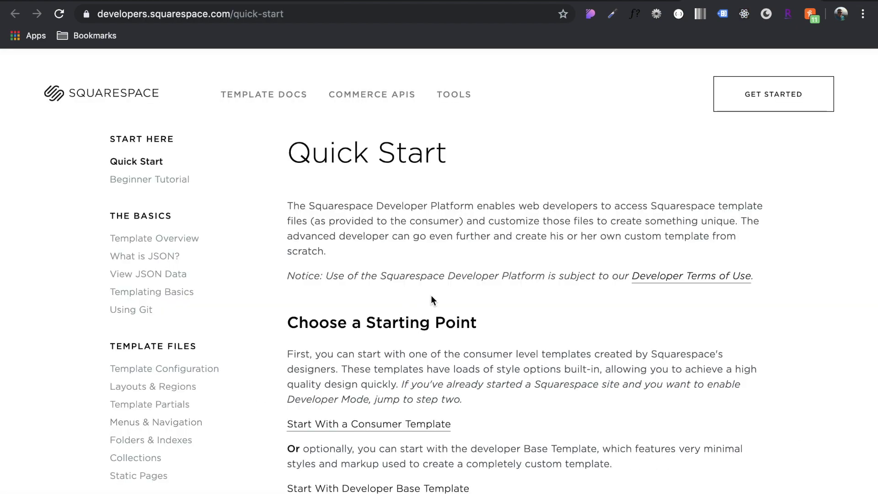
Scroll to Connecting with Git, select the example git clone command, and focus the Terminal prompt
scroll(432, 297, down, 10)
scroll(431, 295, up, 1)
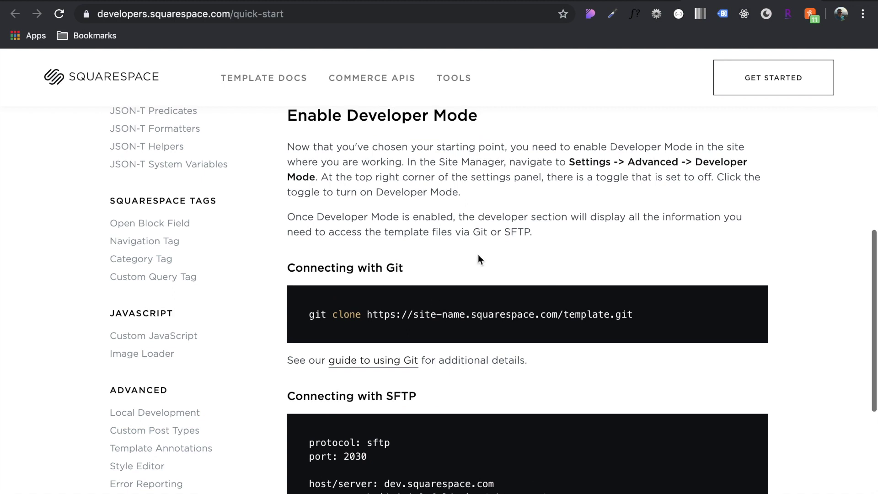
drag(581, 161, 321, 180)
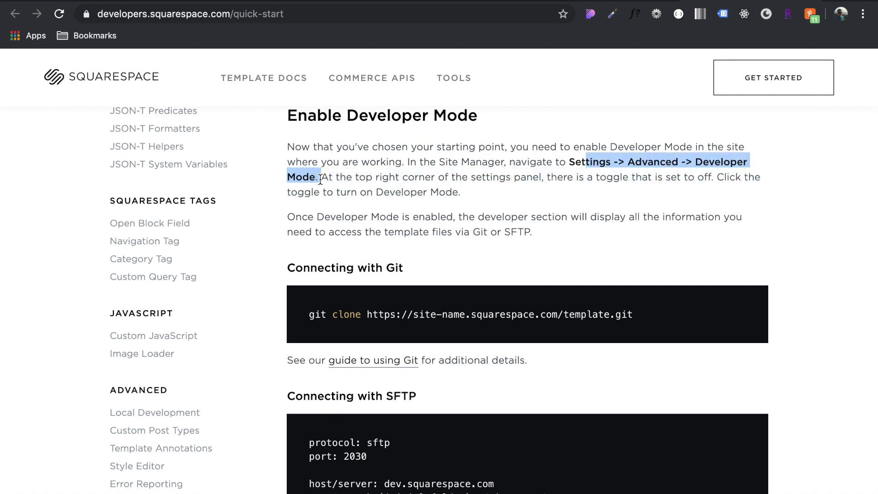
scroll(320, 179, down, 3)
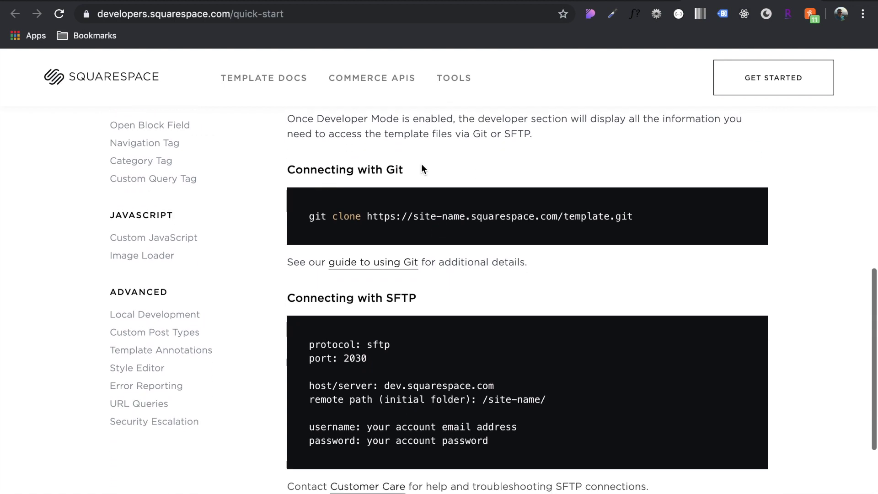
triple_click(524, 213)
key(super+c)
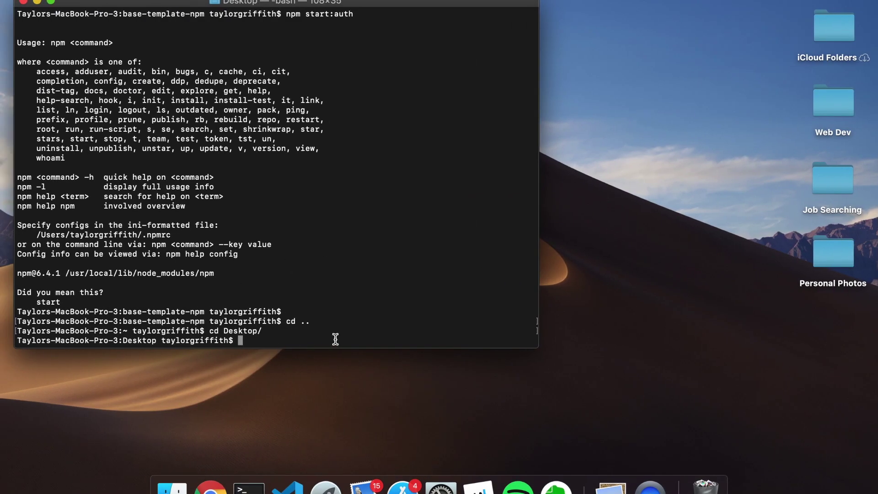
triple_click(146, 338)
Run git clone with the site's repository address copied from the Developer Mode settings
click(304, 338)
key(super+v)
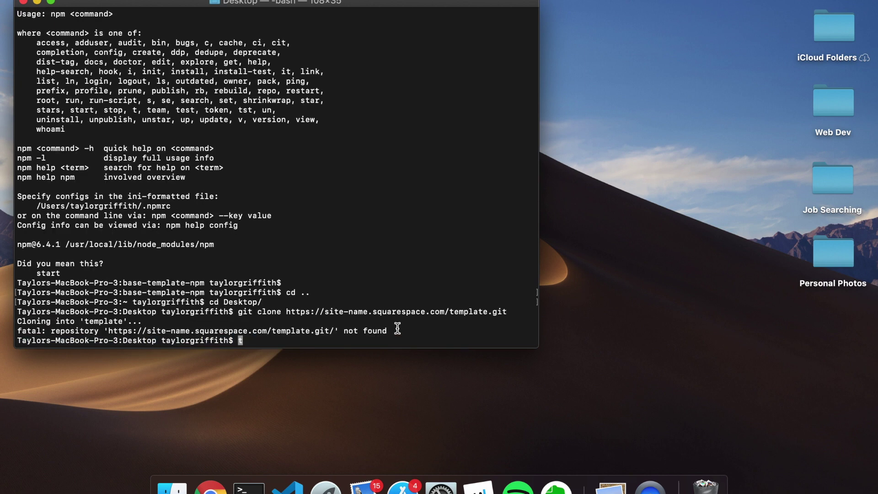
text(git clone)
text(https://lion-hexagon-abgh.squarespace.com/template.git)
key(Return)
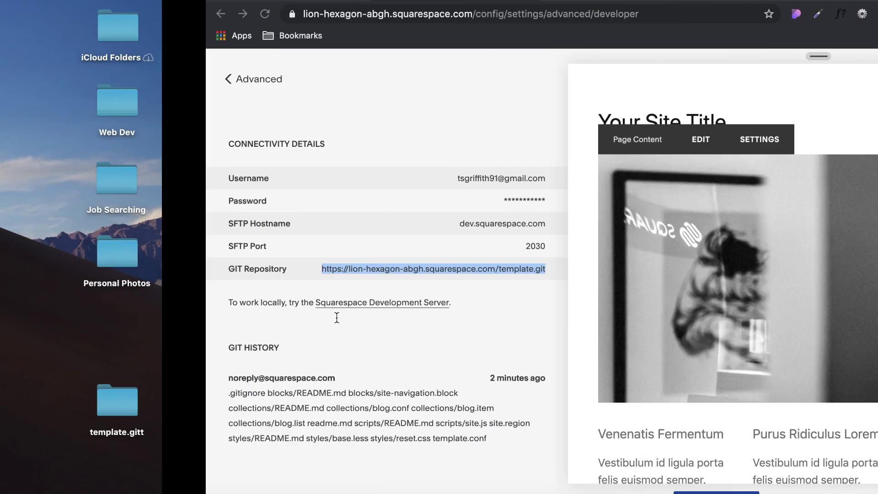
Authenticate the clone with the account username and password from Connectivity Details
key(ctrl+Right)
click(168, 270)
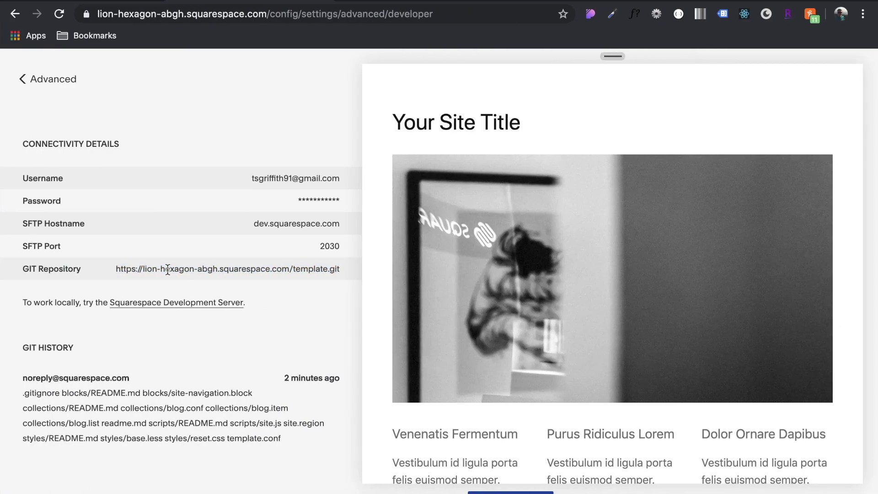
scroll(163, 109, up, 6)
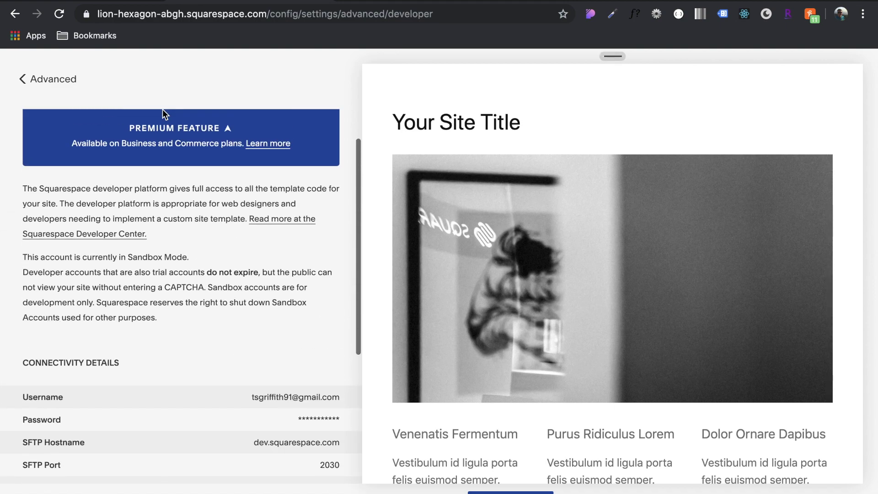
scroll(129, 123, down, 6)
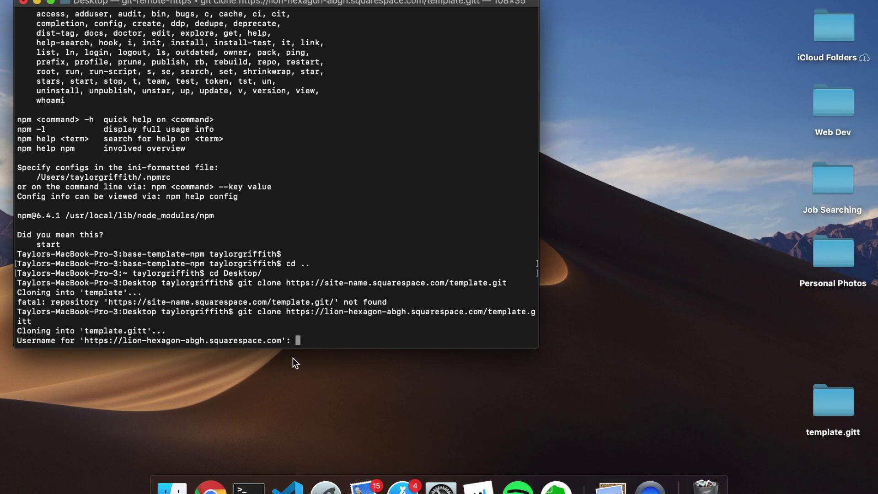
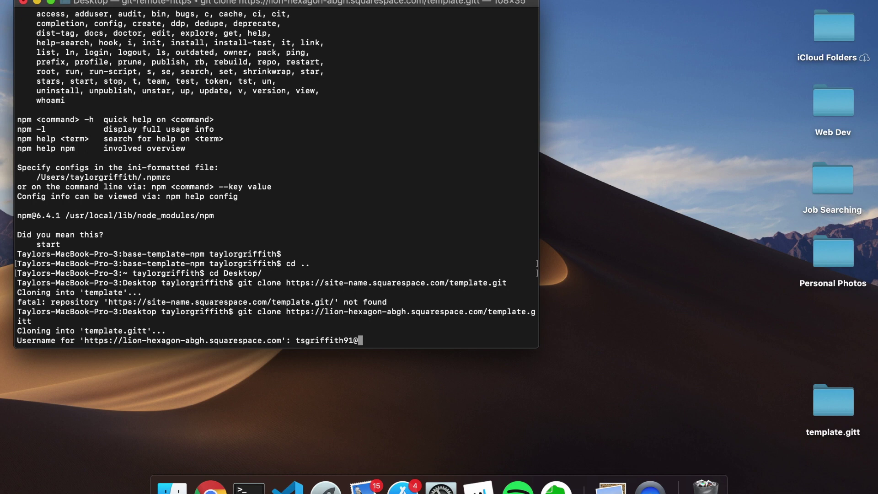
key(Return)
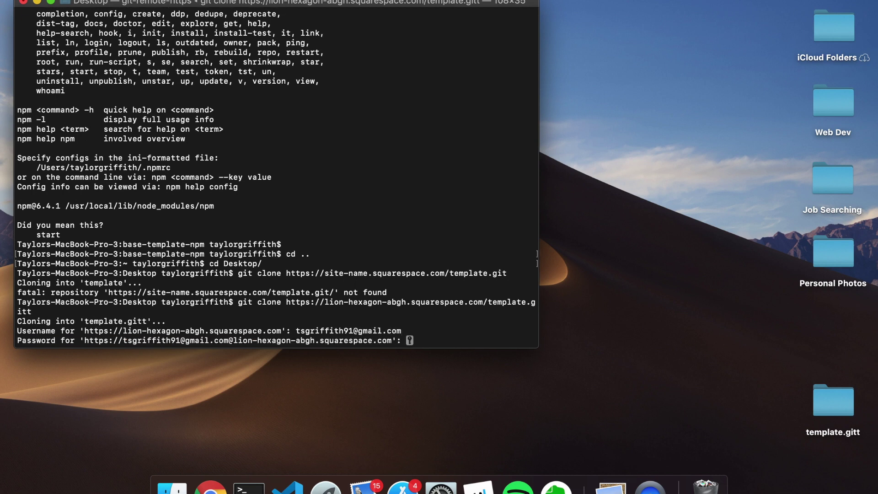
key(Return)
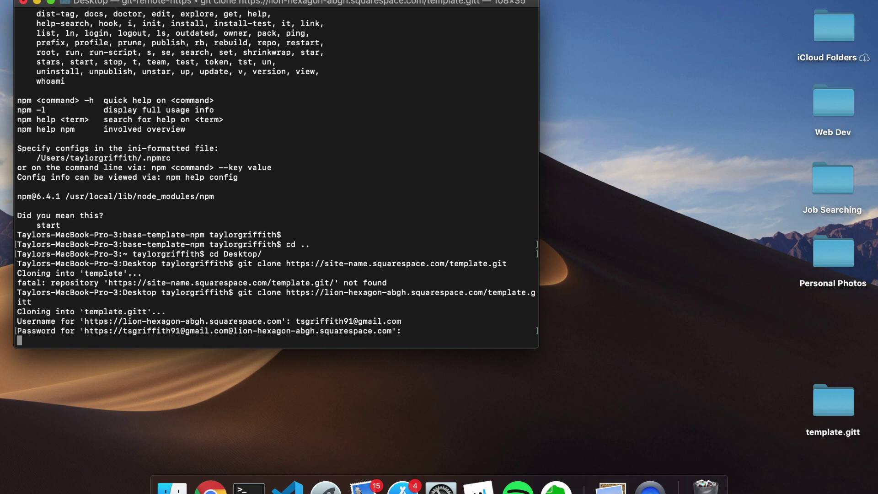
Rerun the clone with the extra 't' removed from the repository address
key(Up)
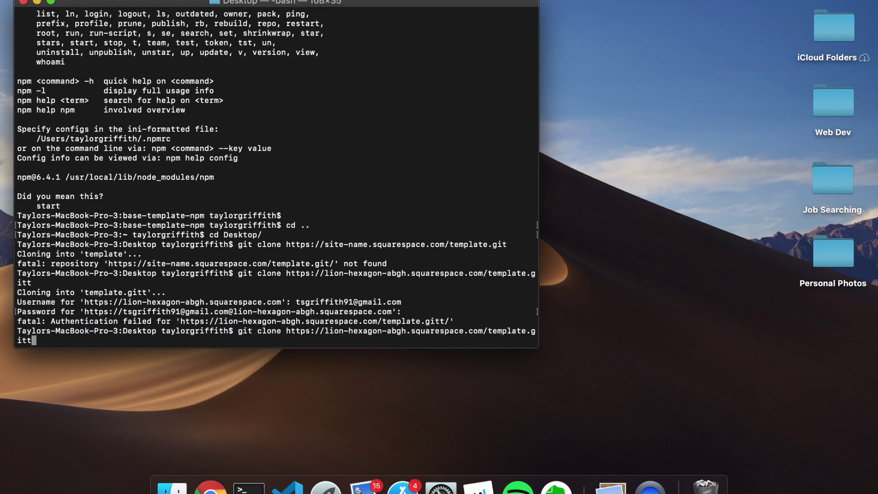
key(BackSpace)
key(Return)
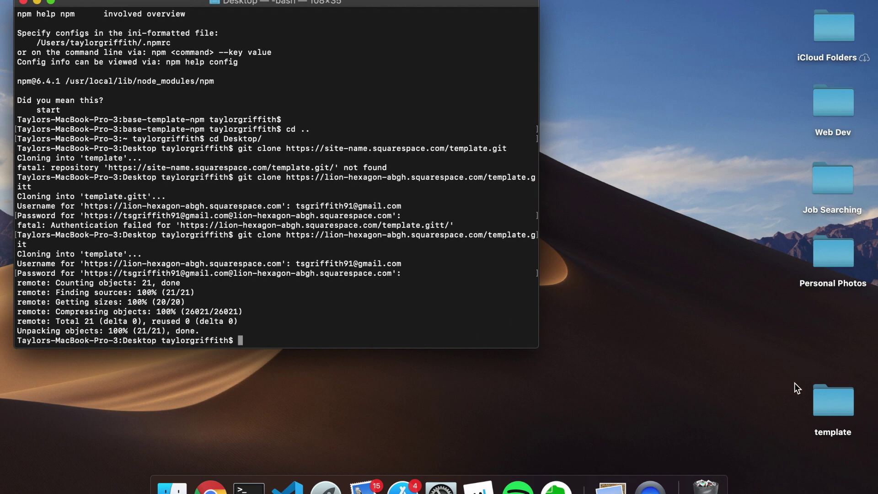
Place the new template folder on the Desktop, cd template/, list files with ls, and open it
drag(825, 400, 649, 248)
click(328, 307)
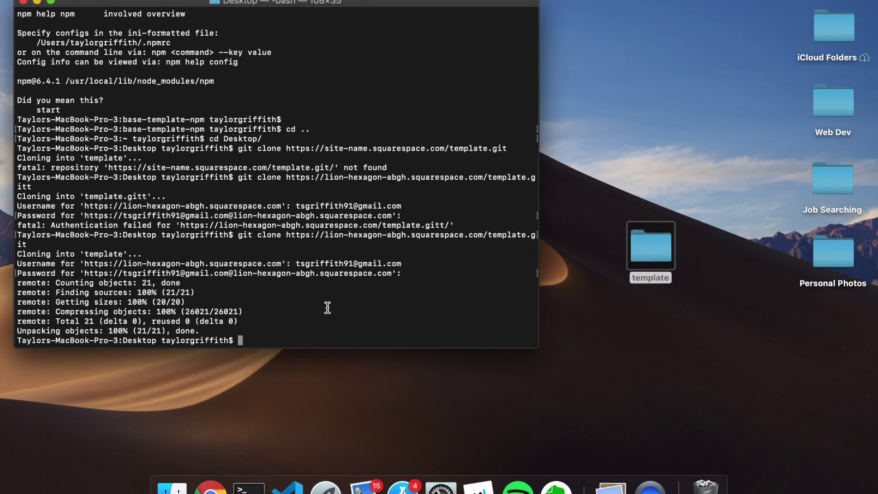
text(cd template/)
key(Return)
text(ls)
key(Return)
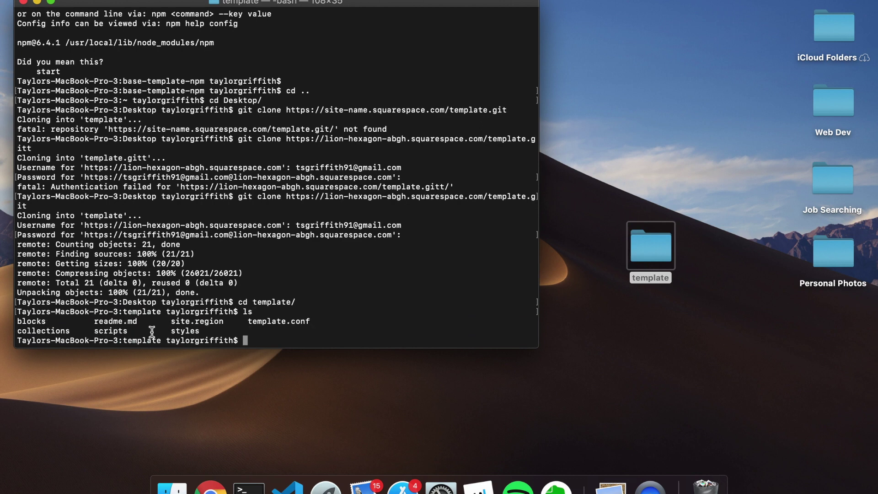
double_click(651, 247)
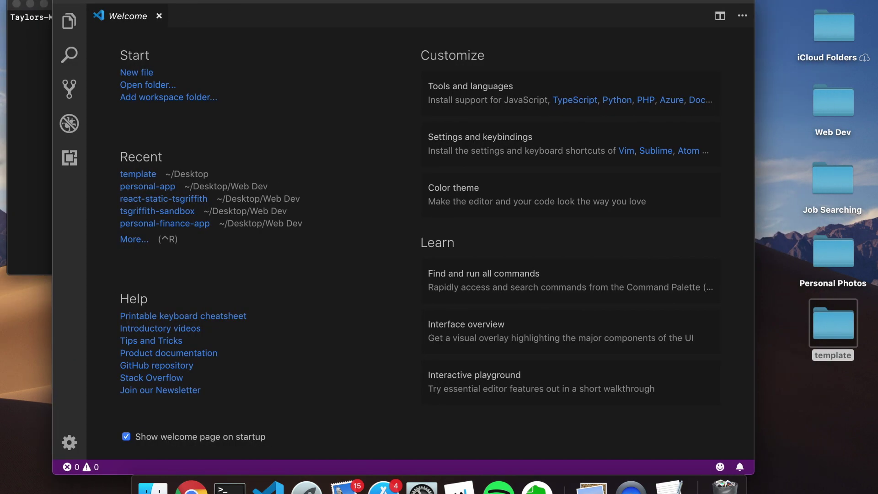
Open the Desktop template folder as a VS Code project, then return to Terminal and Chrome's developer settings
click(83, 1)
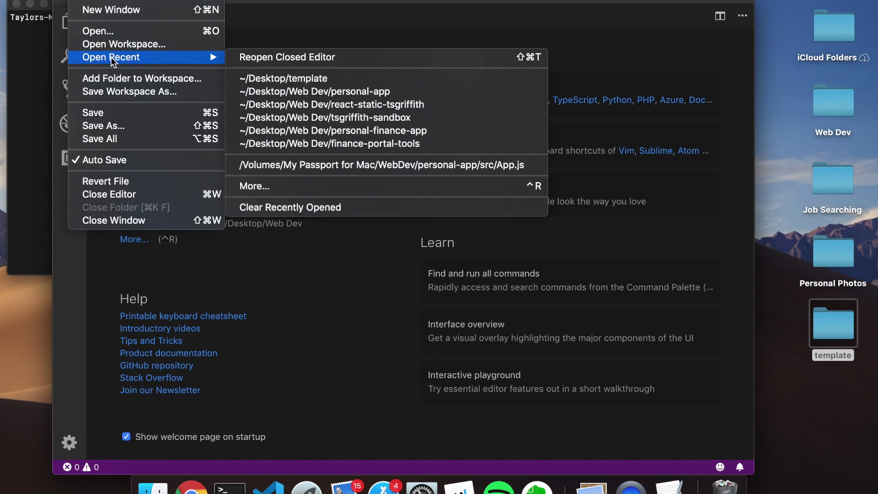
click(112, 31)
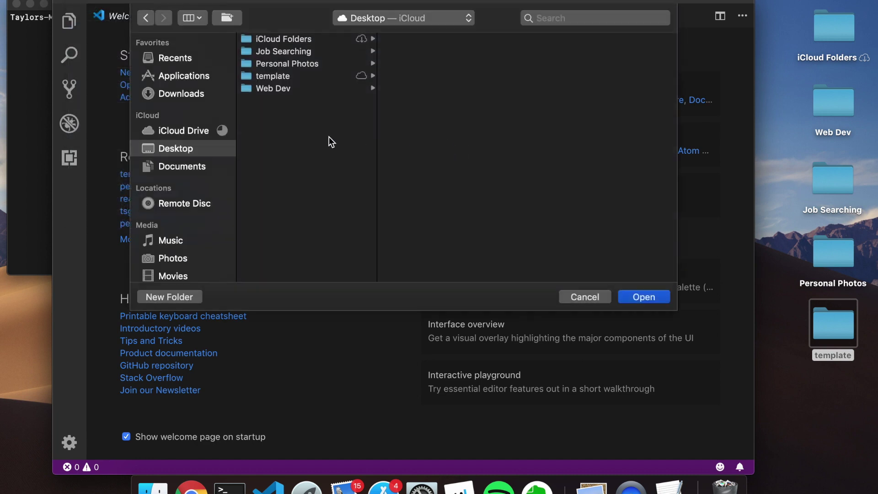
click(288, 76)
click(656, 299)
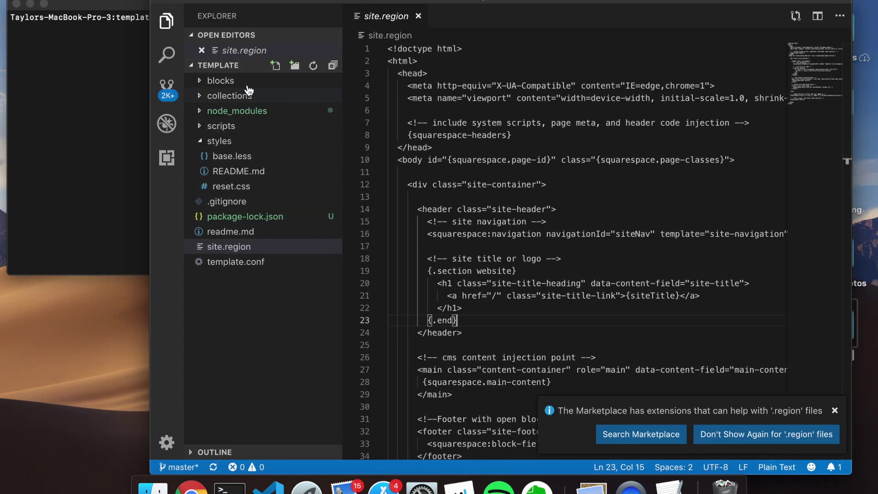
click(140, 21)
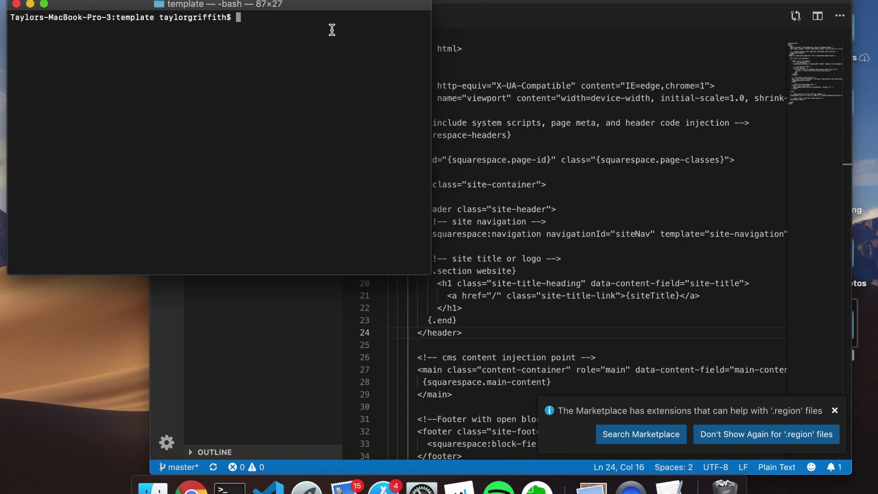
key(ctrl+Right)
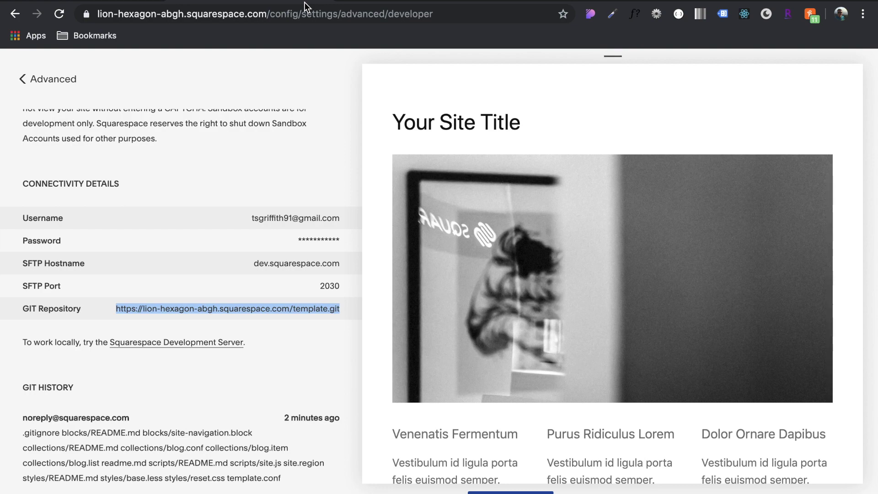
Review the Squarespace get-started guide's install command and npm's EACCES permissions docs
key(ctrl+Tab)
scroll(332, 260, down, 5)
scroll(332, 259, up, 4)
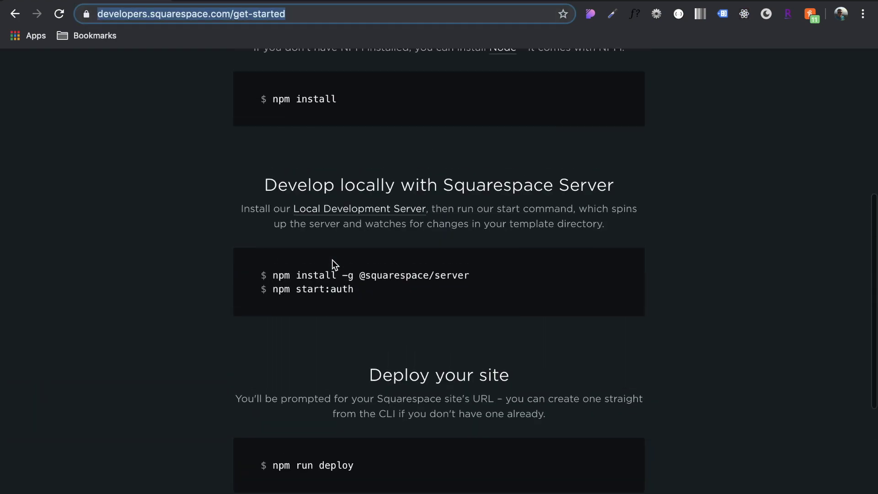
triple_click(380, 277)
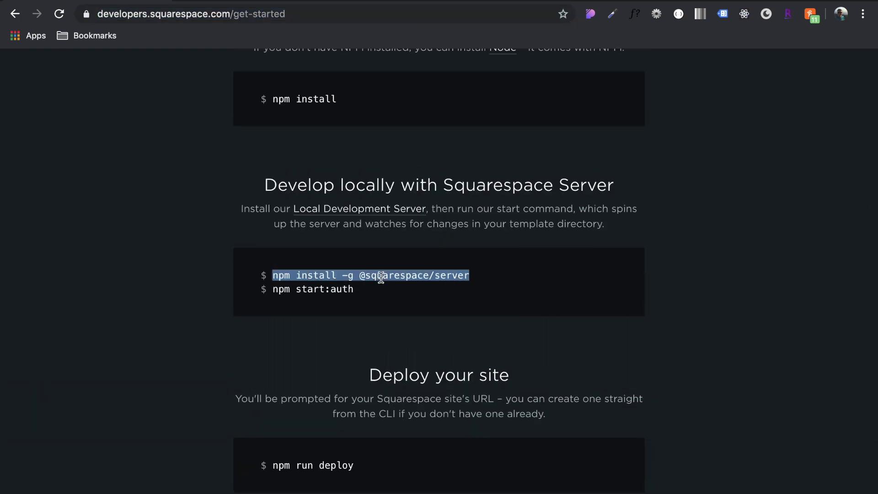
click(376, 309)
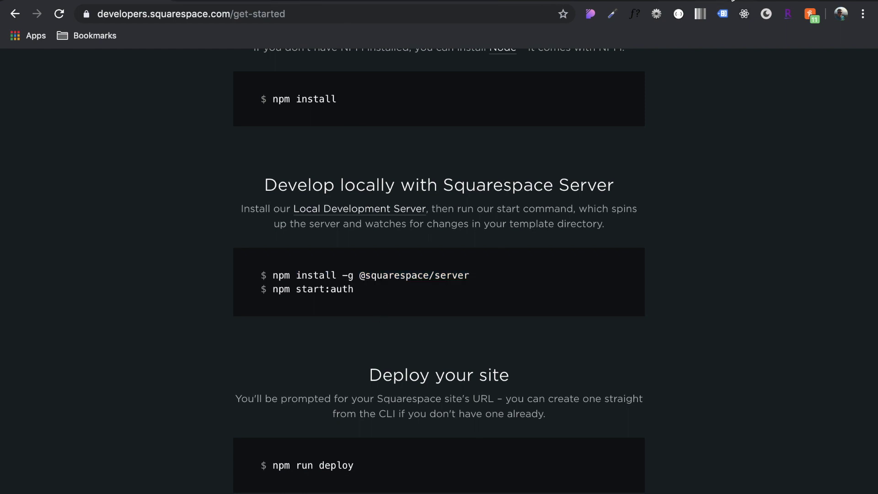
key(ctrl+Tab)
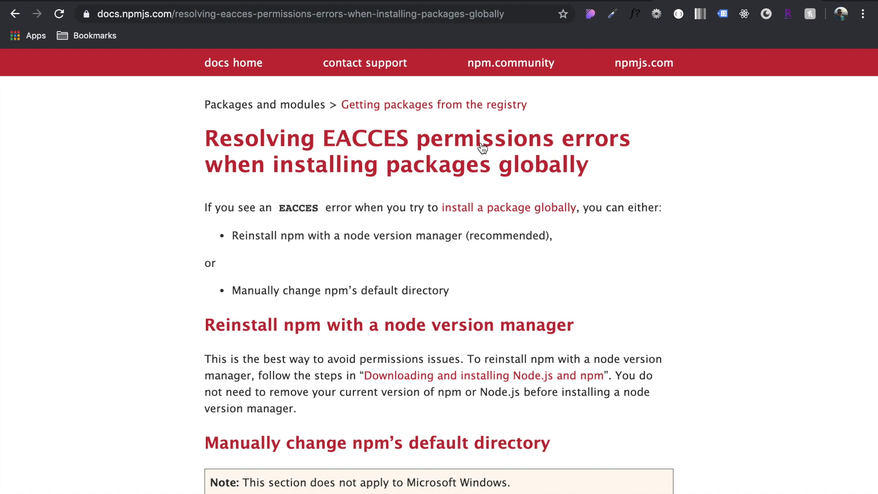
scroll(482, 147, down, 2)
scroll(482, 147, up, 1)
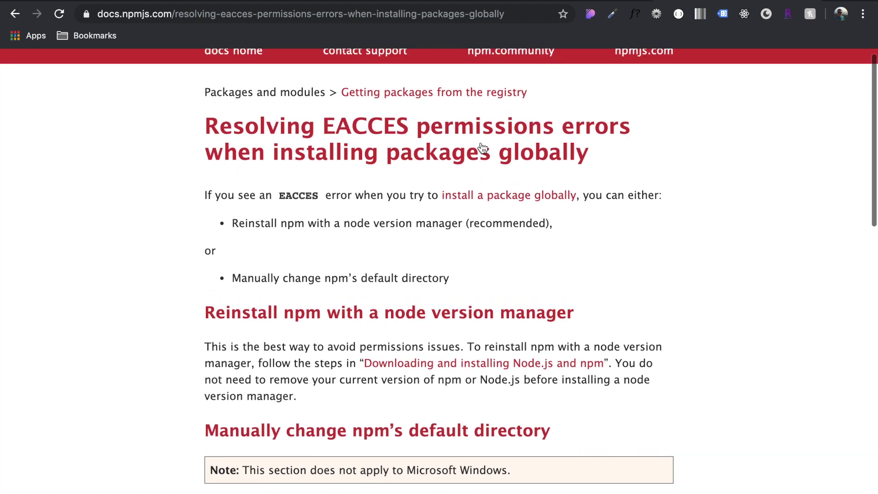
scroll(482, 150, down, 11)
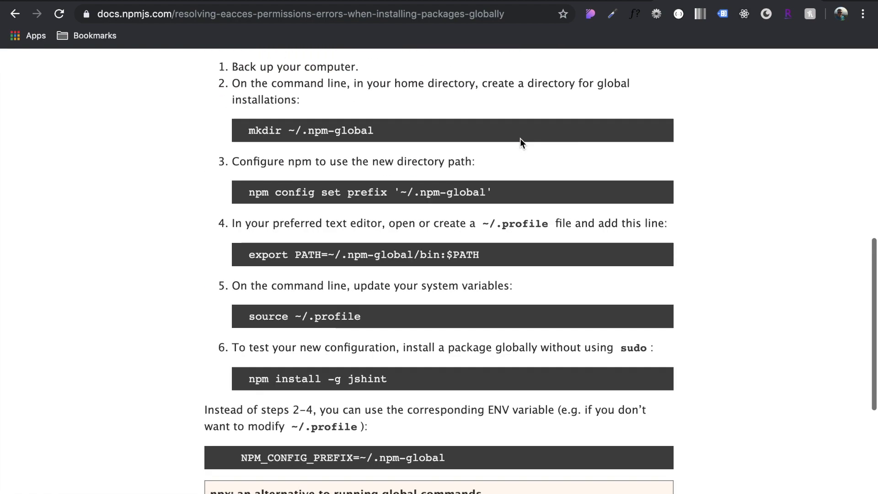
key(alt+Left)
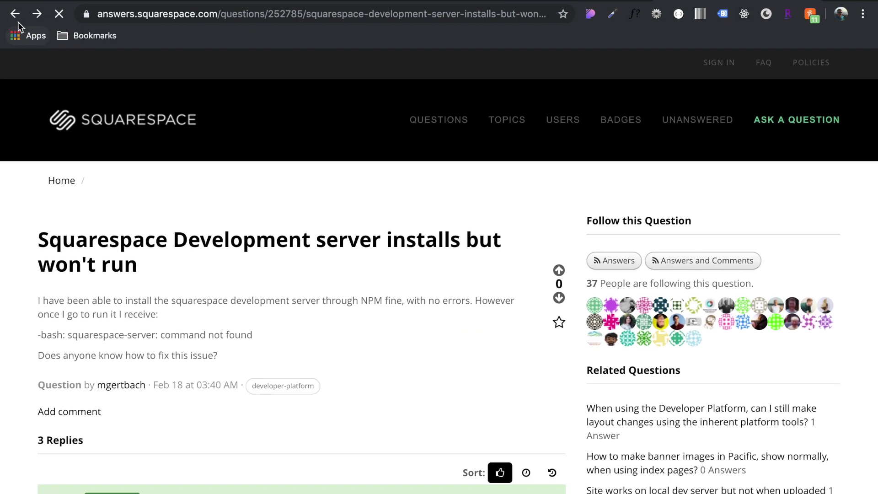
click(16, 15)
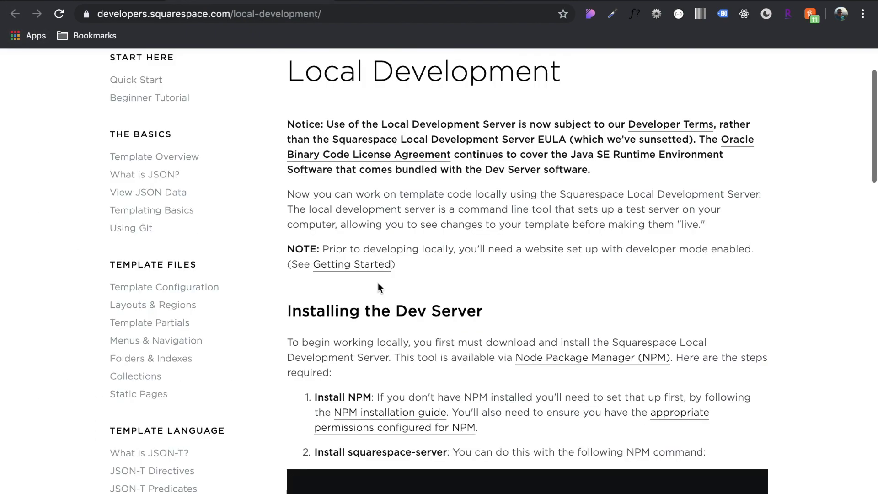
scroll(378, 282, down, 3)
click(414, 301)
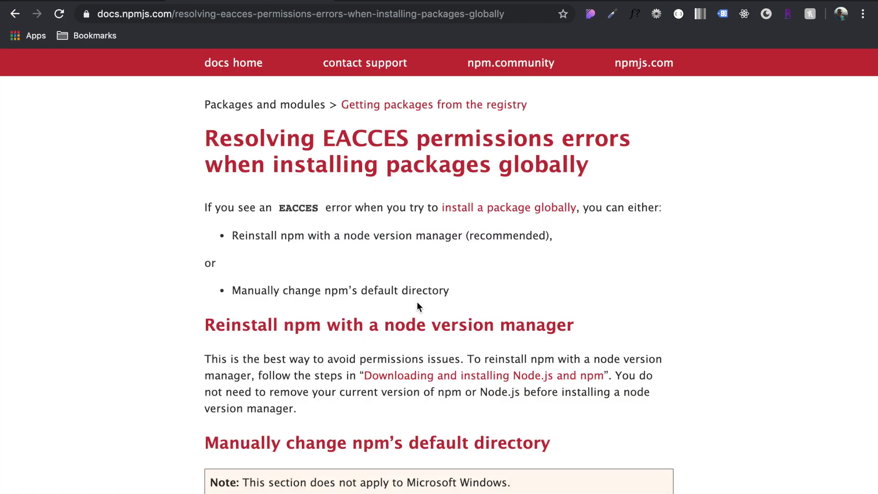
scroll(414, 174, down, 9)
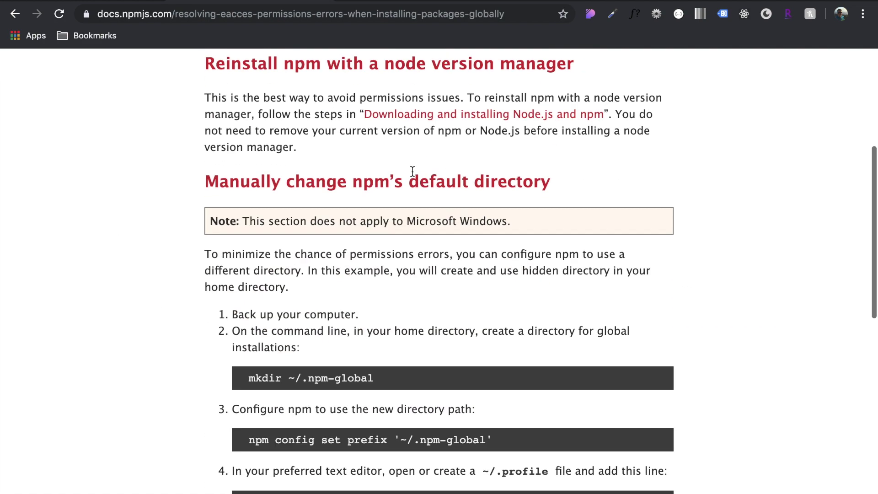
scroll(412, 176, down, 1)
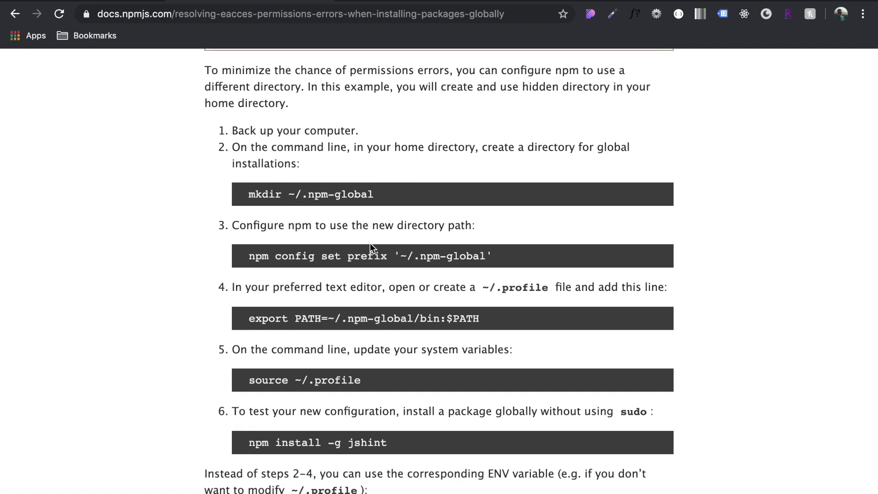
scroll(371, 244, down, 2)
scroll(370, 208, up, 3)
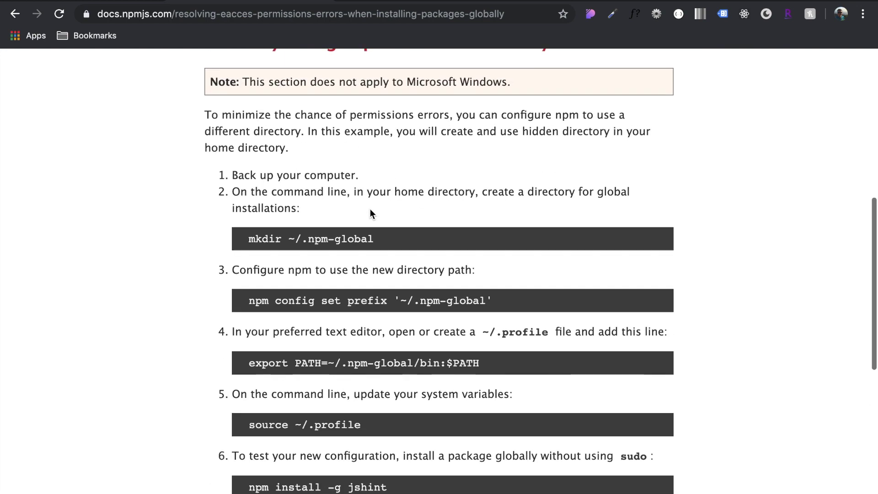
scroll(369, 208, up, 4)
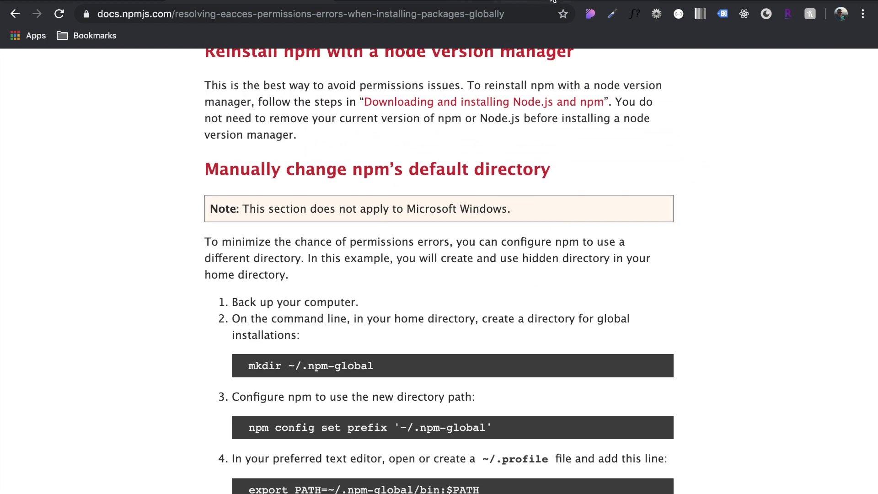
click(13, 17)
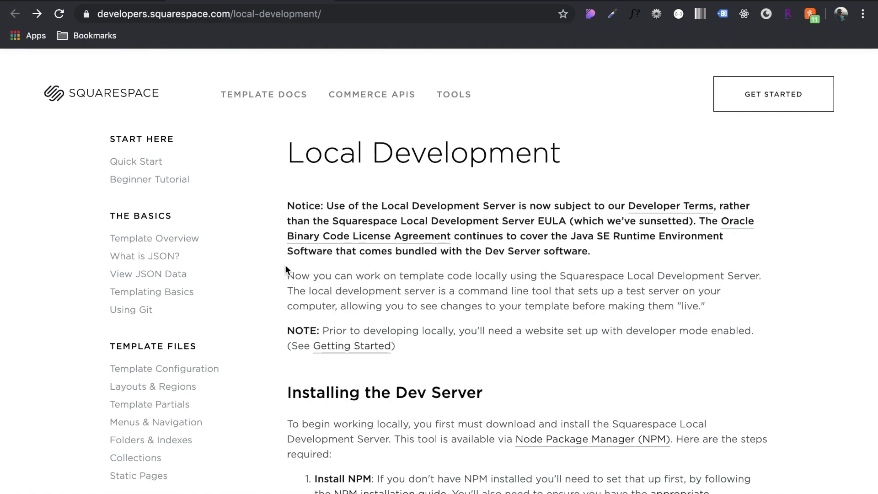
triple_click(437, 226)
key(super+c)
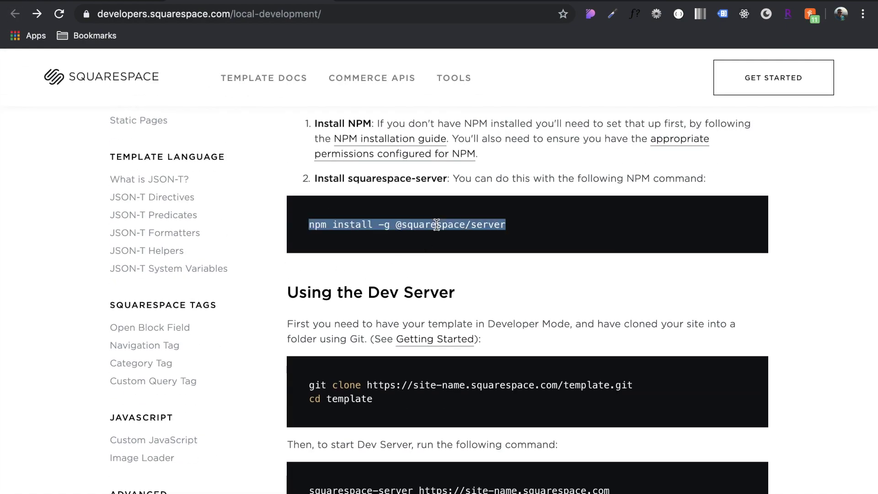
key(super+Tab)
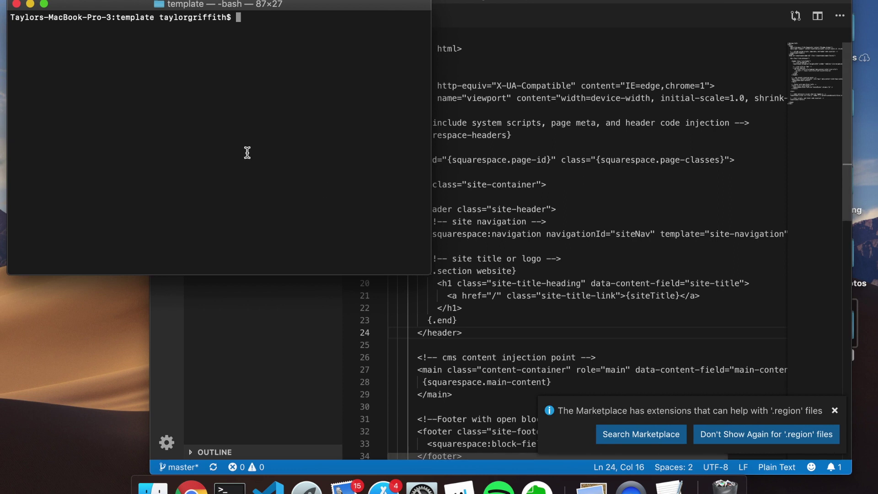
text(cd ~)
key(Return)
key(super+v)
key(Return)
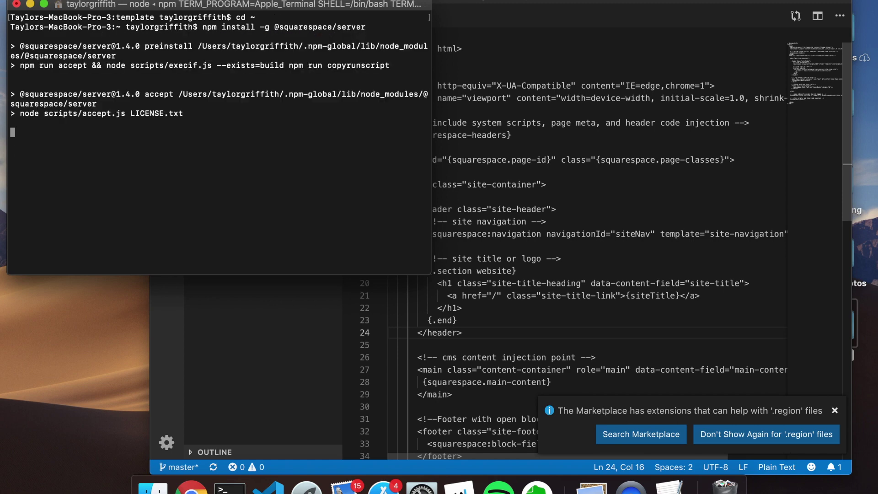
key(Return)
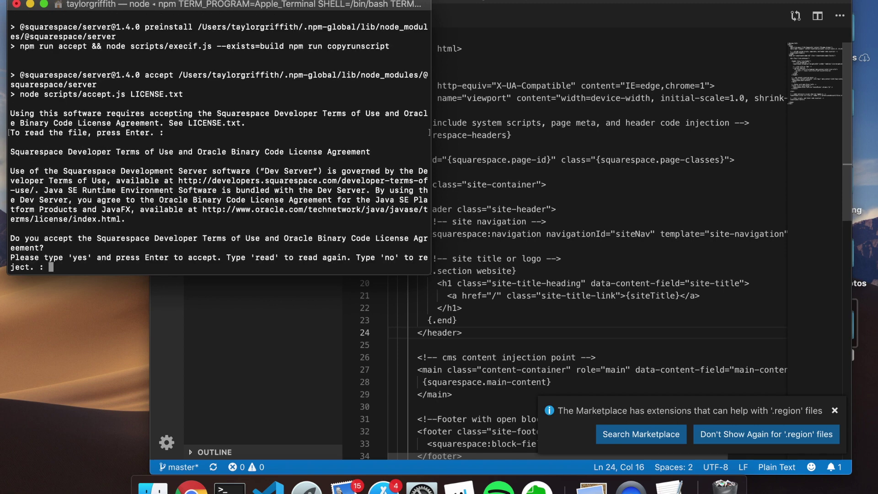
text(yes)
key(Return)
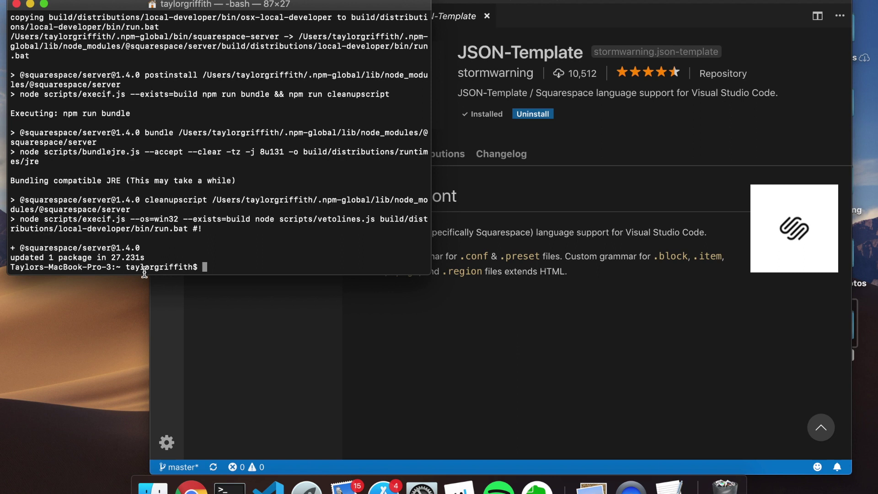
click(465, 335)
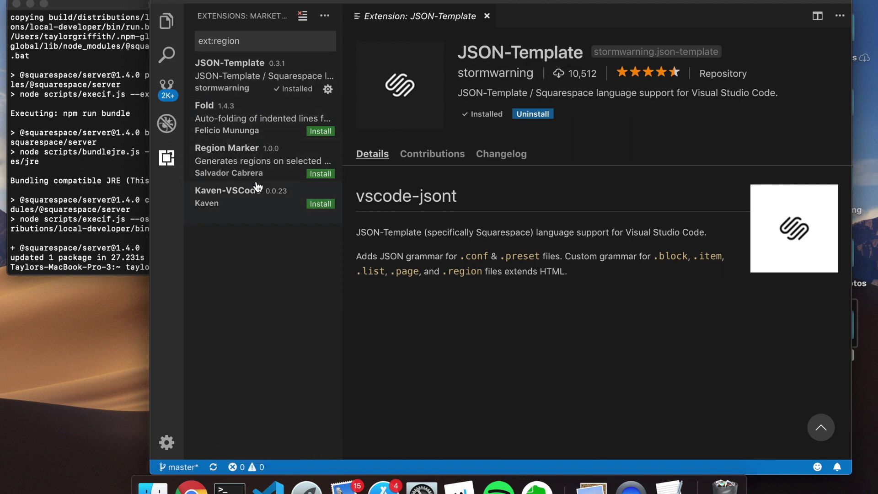
click(164, 25)
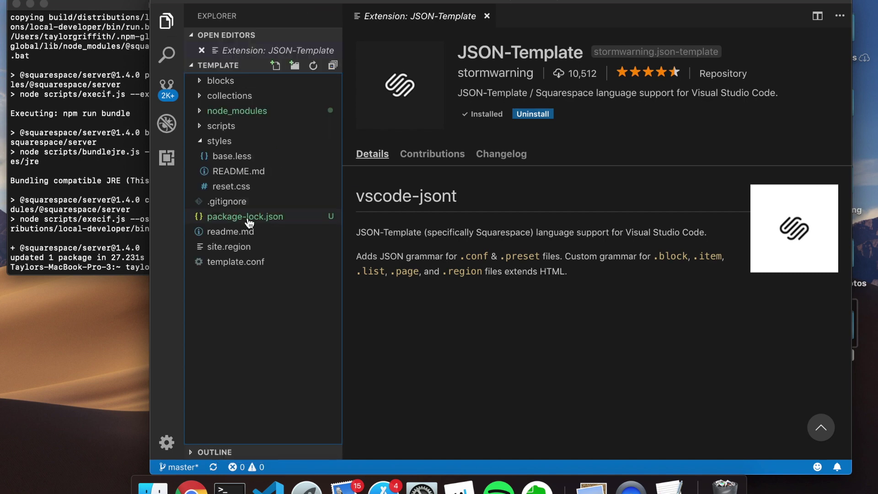
click(236, 248)
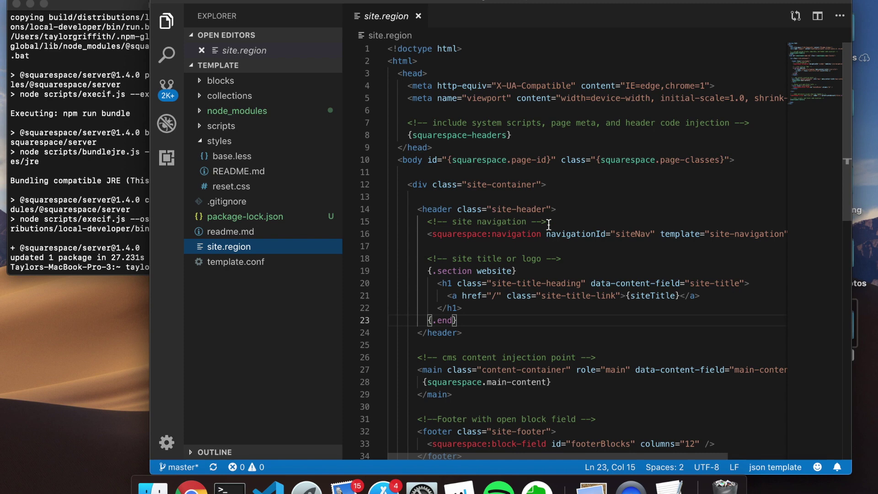
scroll(565, 249, down, 3)
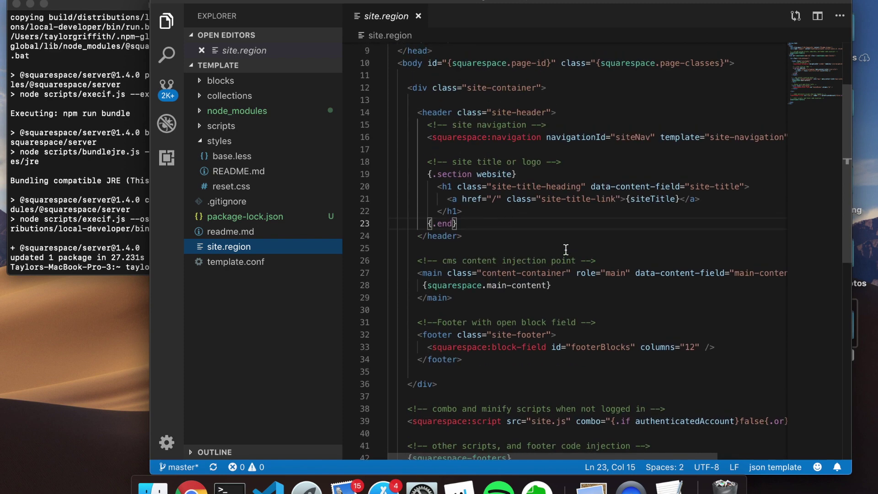
scroll(566, 249, up, 3)
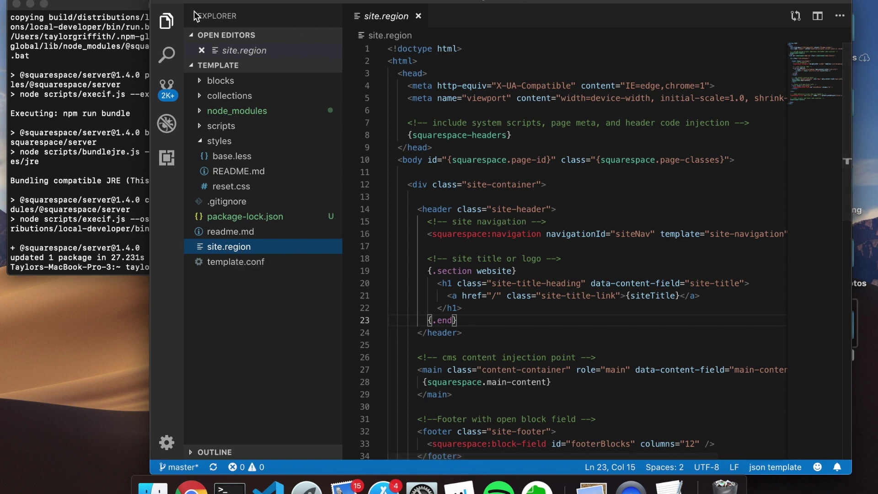
click(67, 160)
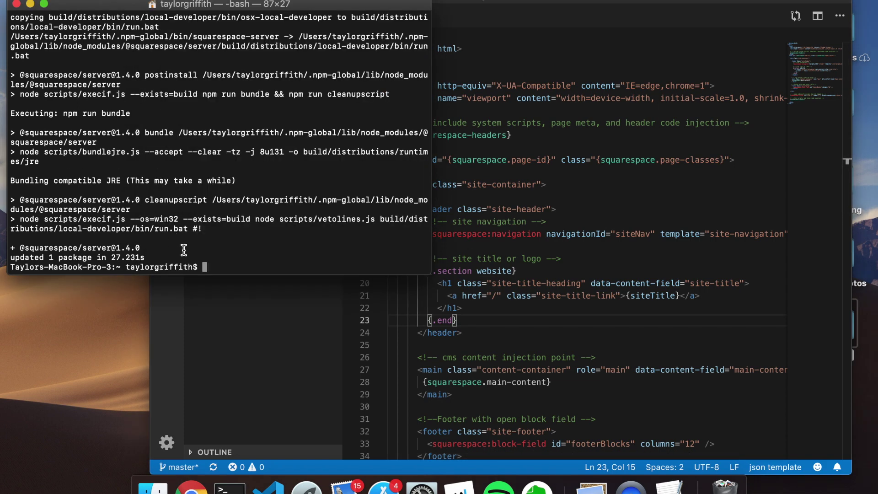
Run squarespace-server with the site's GIT Repository URL taken from Chrome
text(squarespace-ser)
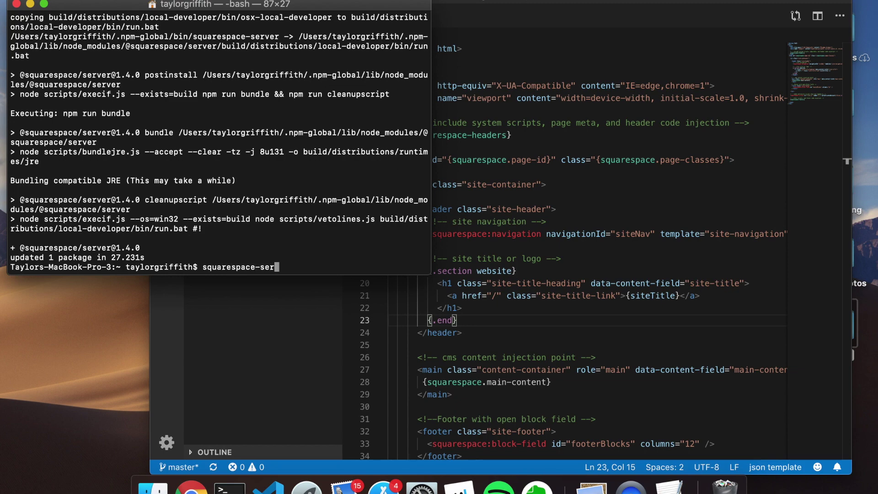
text(ver)
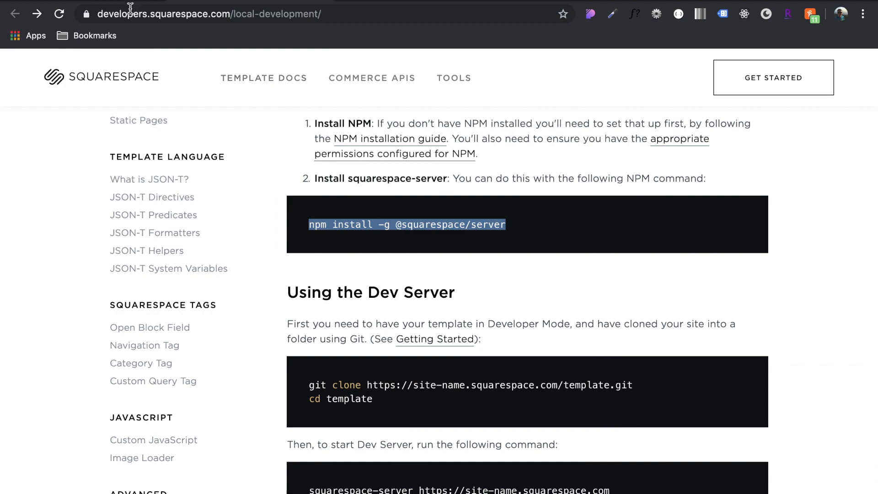
click(118, 2)
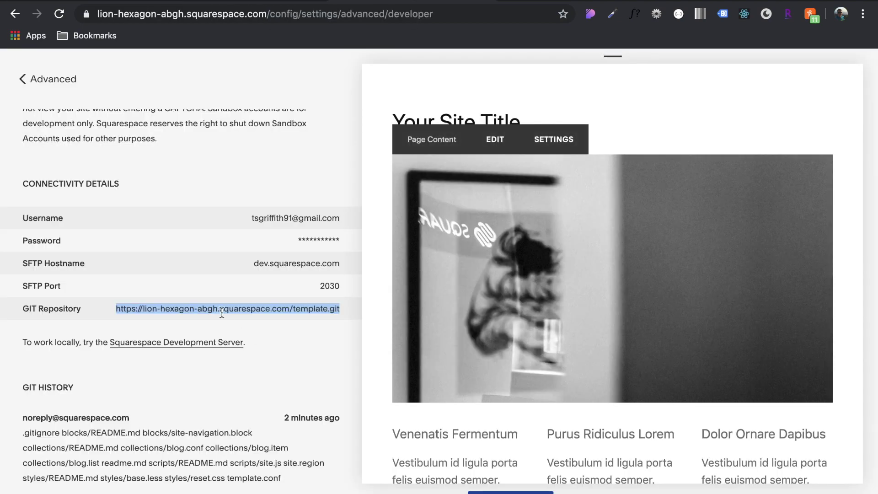
triple_click(221, 309)
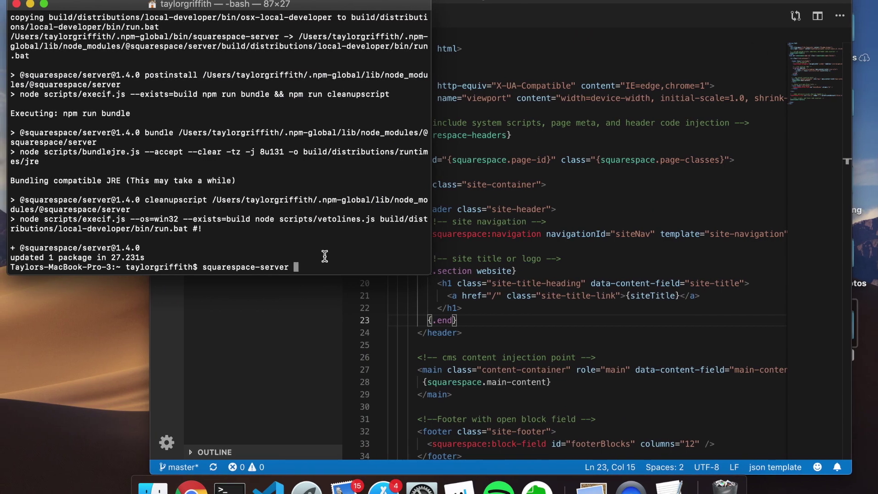
text(https://lion-hexagon-abgh.squarespace.com/template.git)
key(Return)
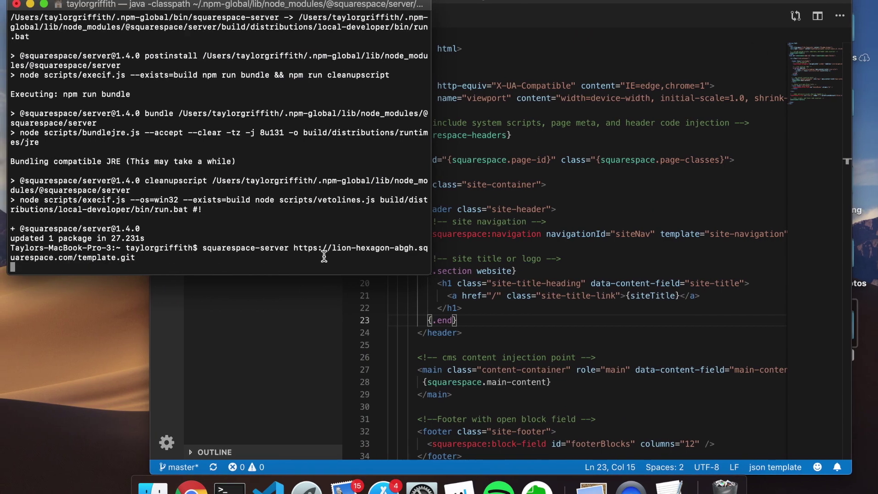
Rerun the server command from Desktop/template so it listens on port 9000
text(cd De)
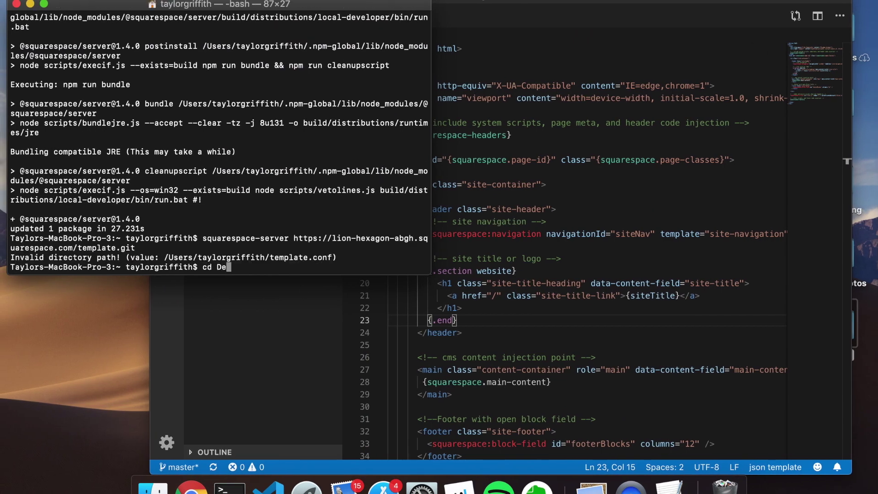
text(sk)
key(Tab)
text(tem)
key(Tab)
key(Return)
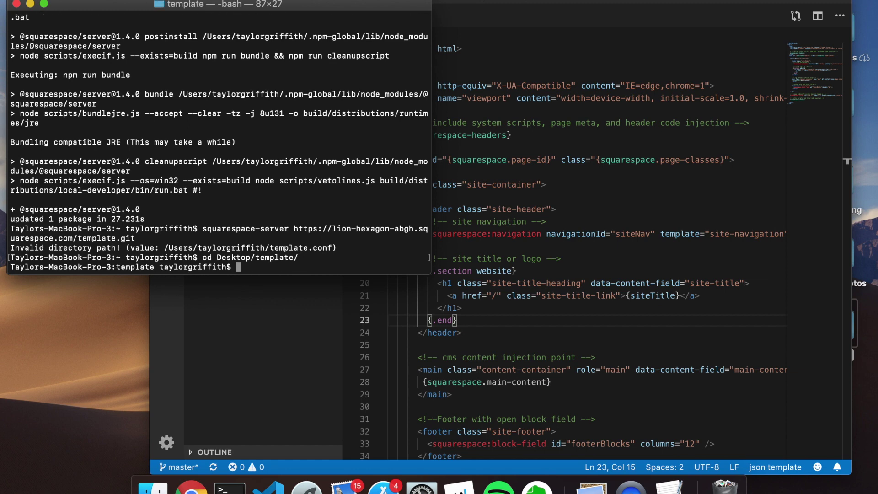
key(Up)
key(Up)
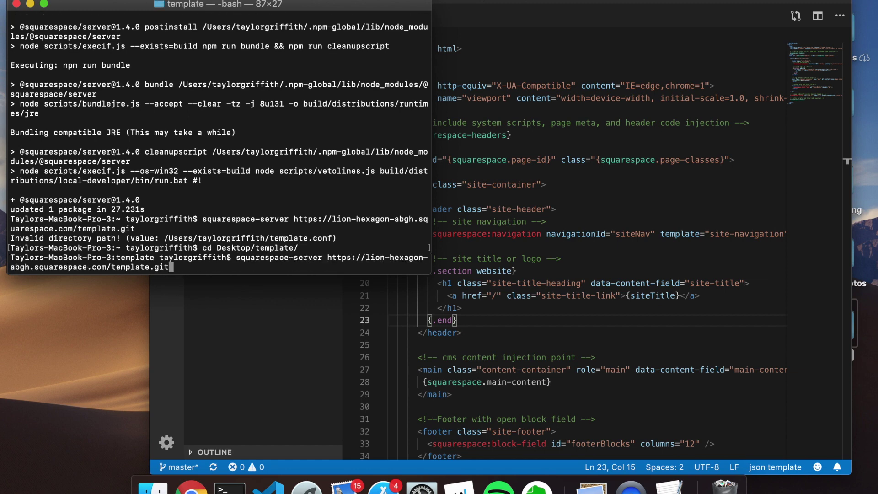
key(Return)
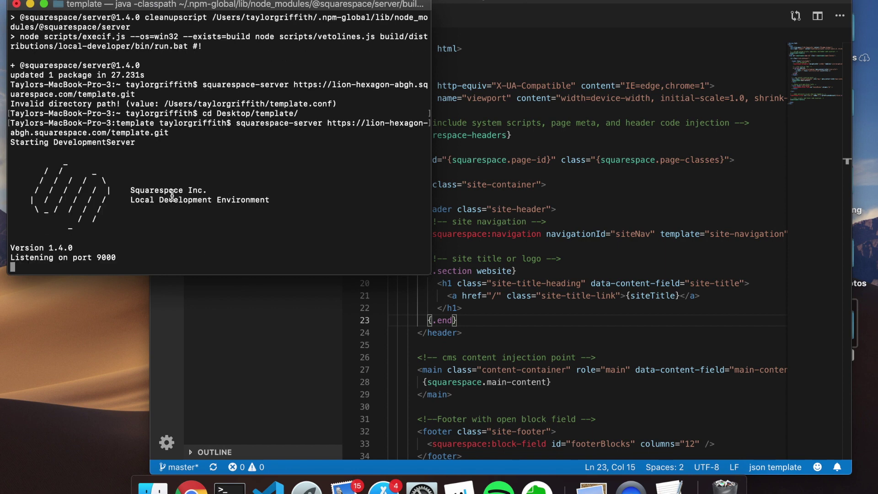
double_click(106, 258)
key(ctrl+Right)
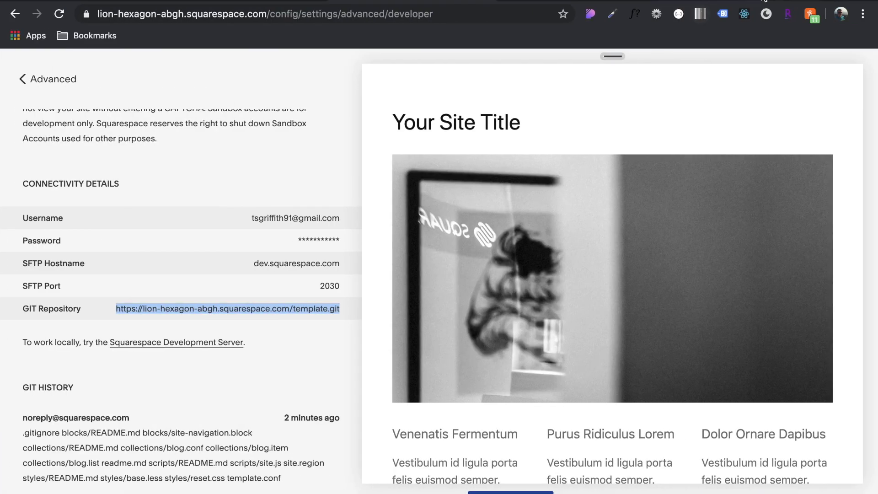
Load localhost:9000 in a new tab and highlight the --auth hint in the Server Error
key(super+t)
text(localhost:3000)
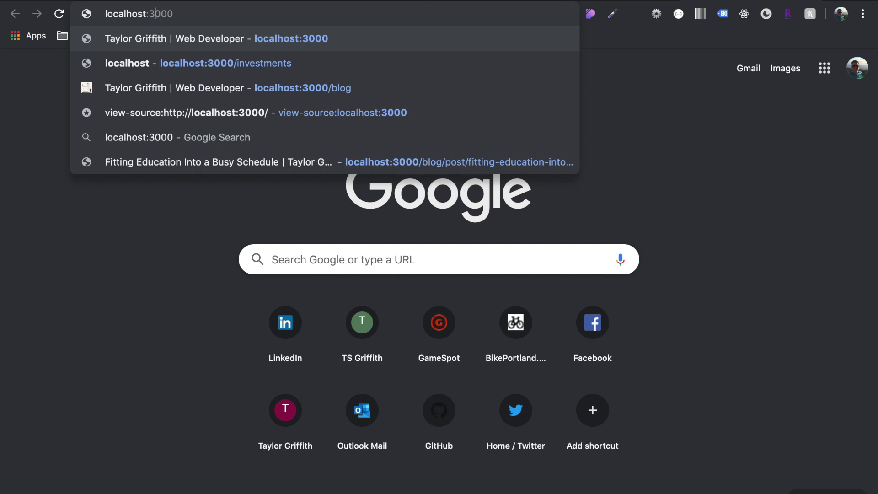
text(9000)
key(Return)
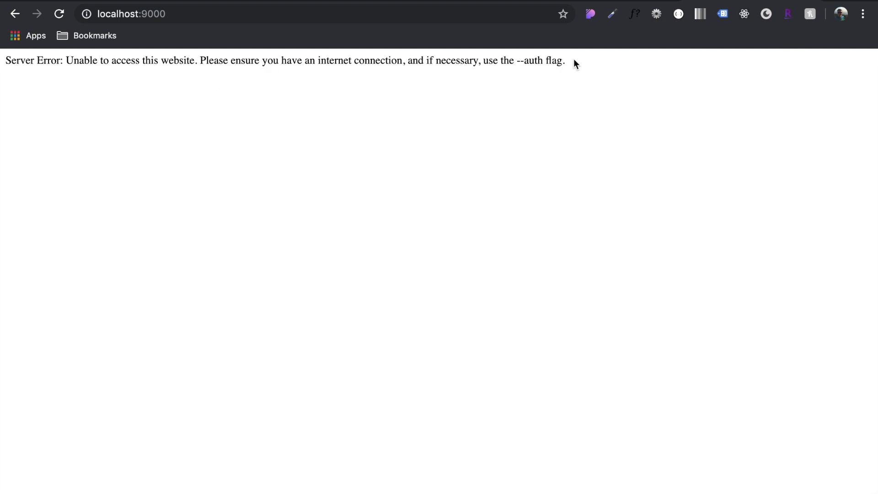
drag(562, 61, 520, 61)
drag(543, 61, 520, 61)
click(592, 98)
Stop the server, relaunch squarespace-server with --auth, and enter the Squarespace account email
key(super+Tab)
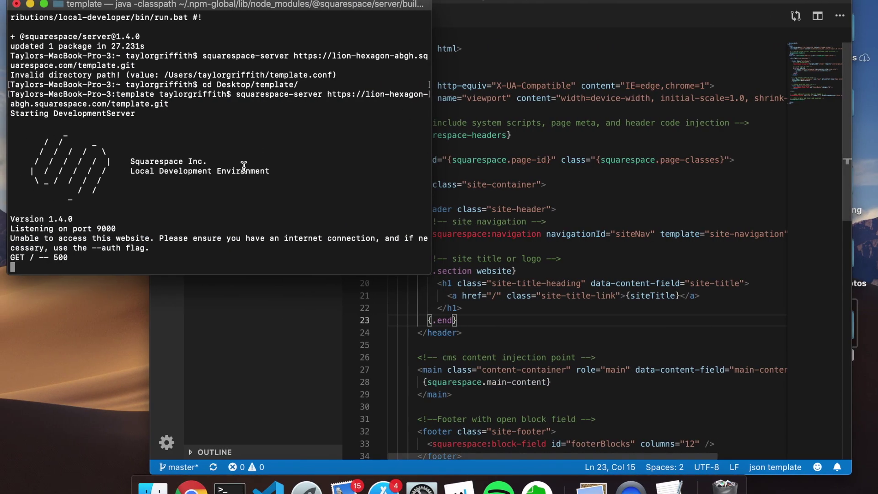
key(ctrl+c)
key(Up)
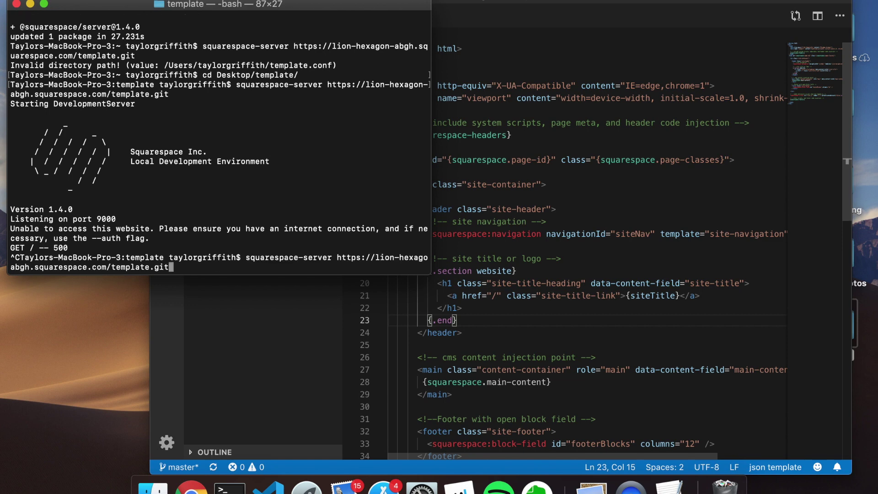
text(-auth)
key(Return)
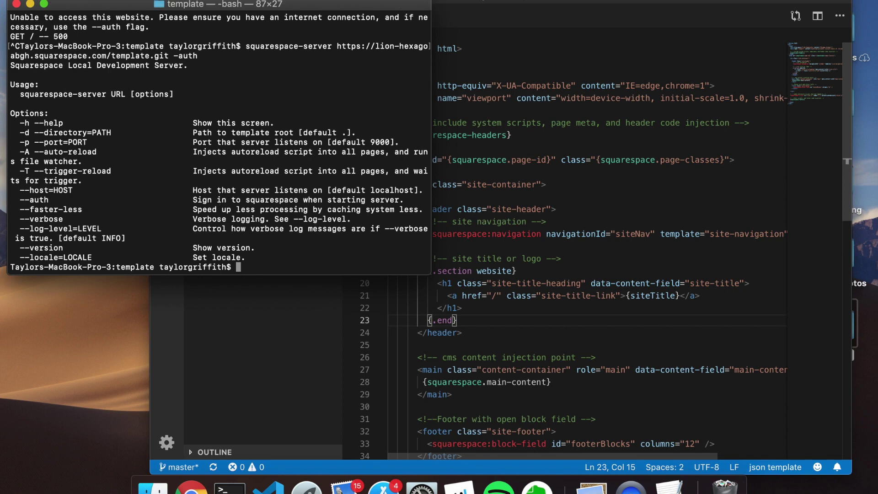
key(Up)
key(Left)
key(Left)
key(Left)
key(Left)
text(-)
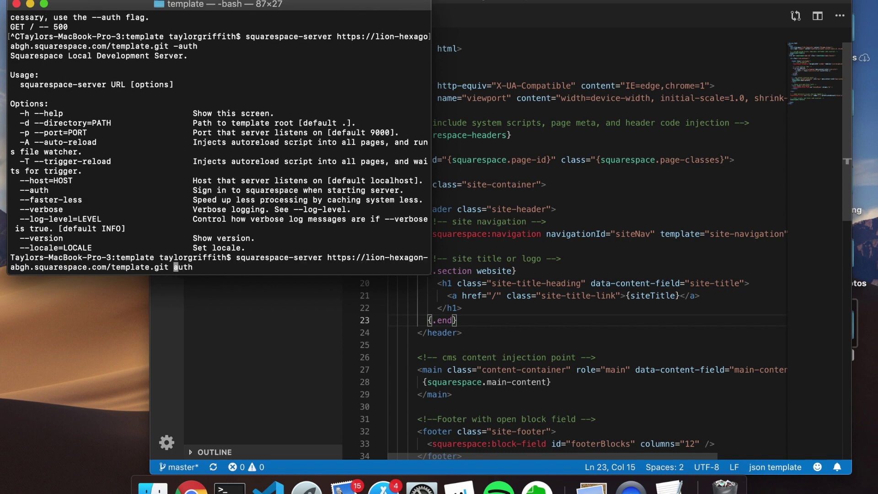
key(Right)
key(Right)
key(Right)
key(Return)
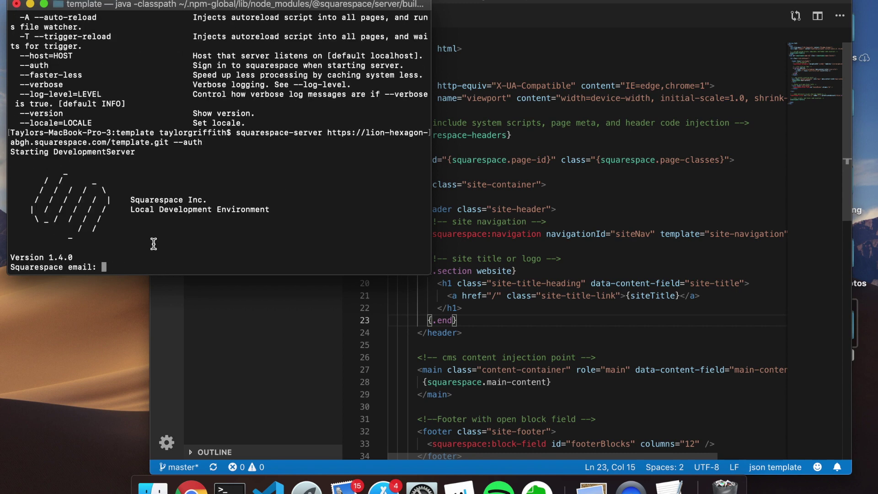
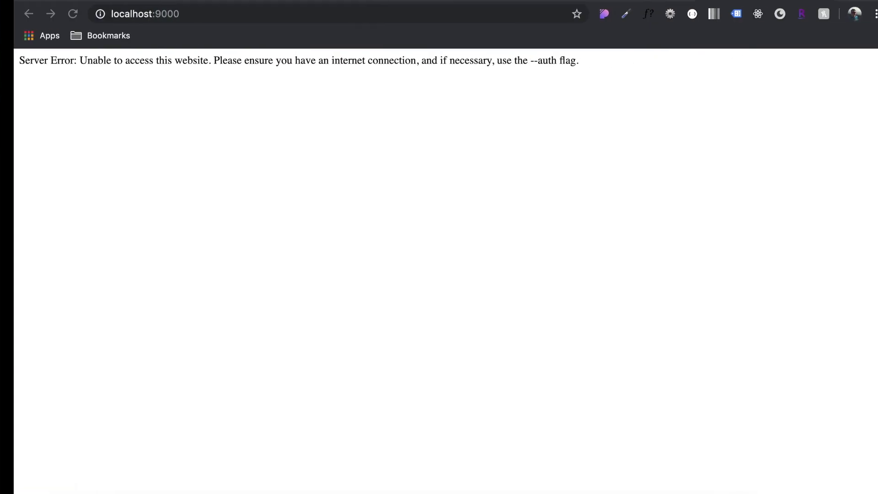
click(72, 14)
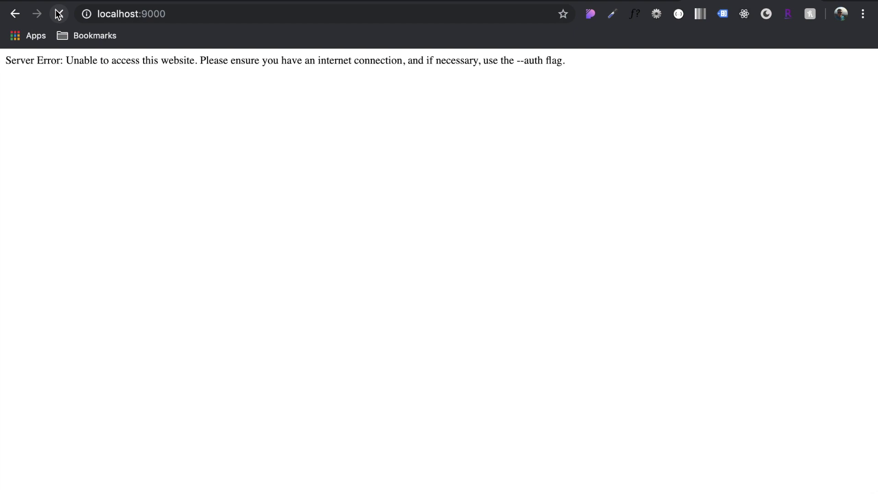
Reload localhost:9000 to show the 'Your Site Title' preview and dismiss the Translate offer
click(182, 10)
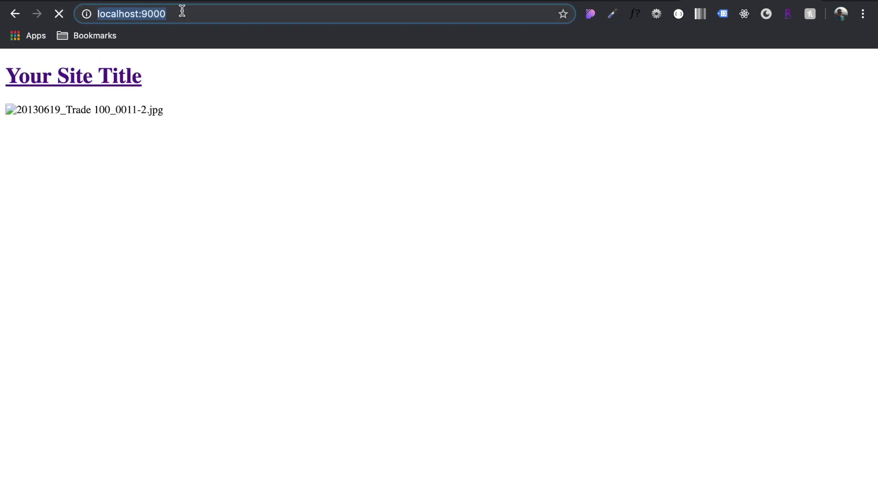
key(Return)
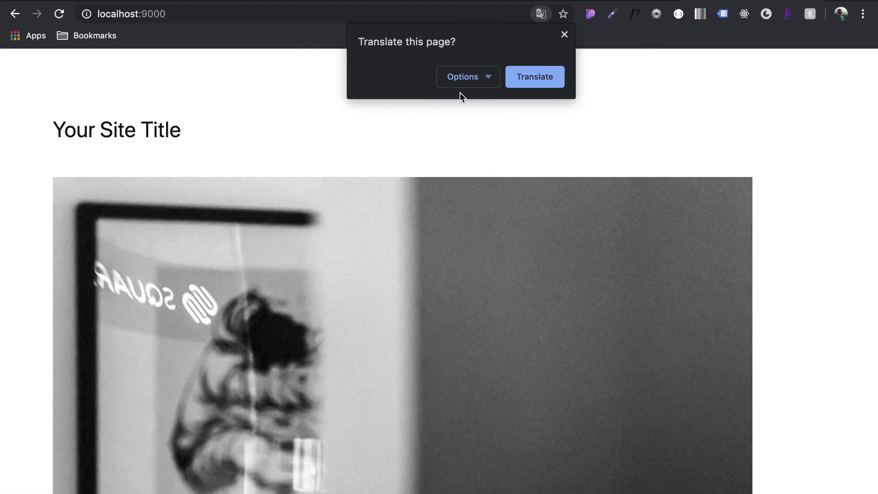
click(564, 35)
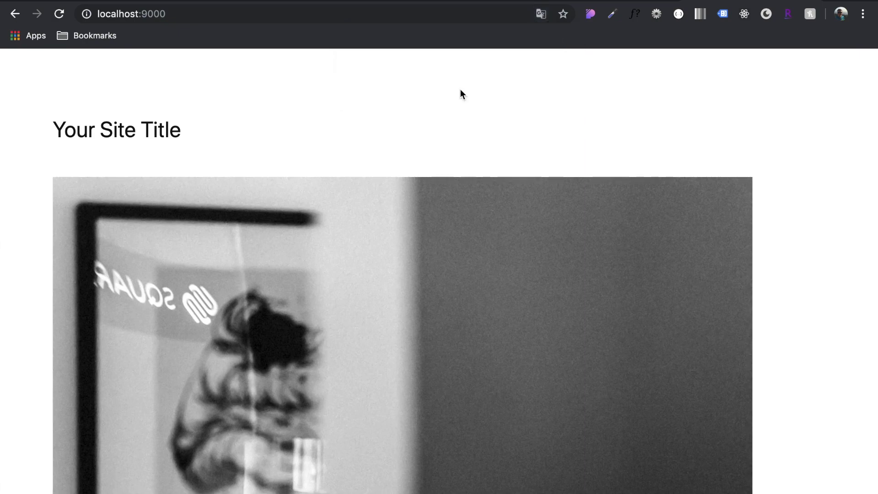
key(ctrl+Left)
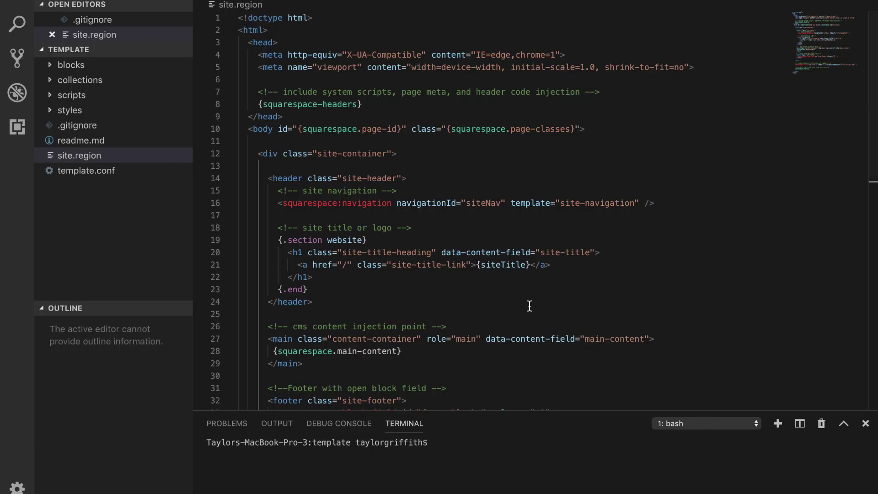
Replace the {siteTitle} placeholder on line 21 of site.region with 'Hello, world!!'
drag(530, 265, 477, 264)
text(Hello)
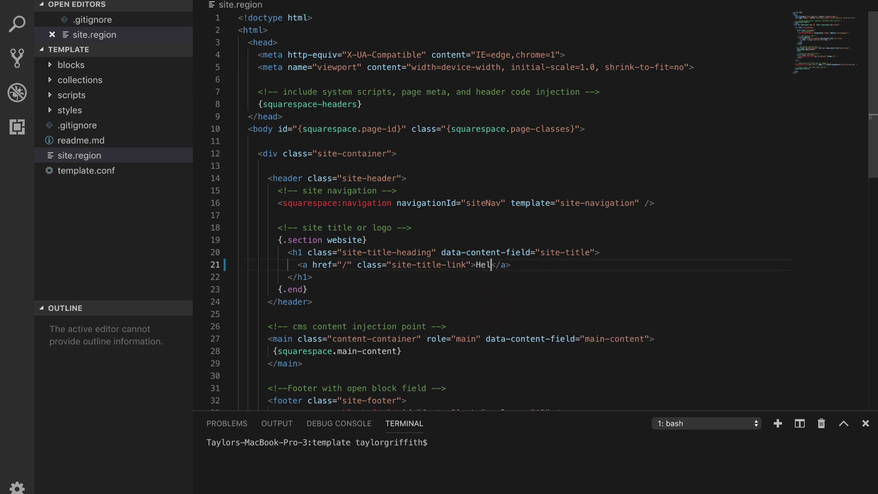
text(, world!!)
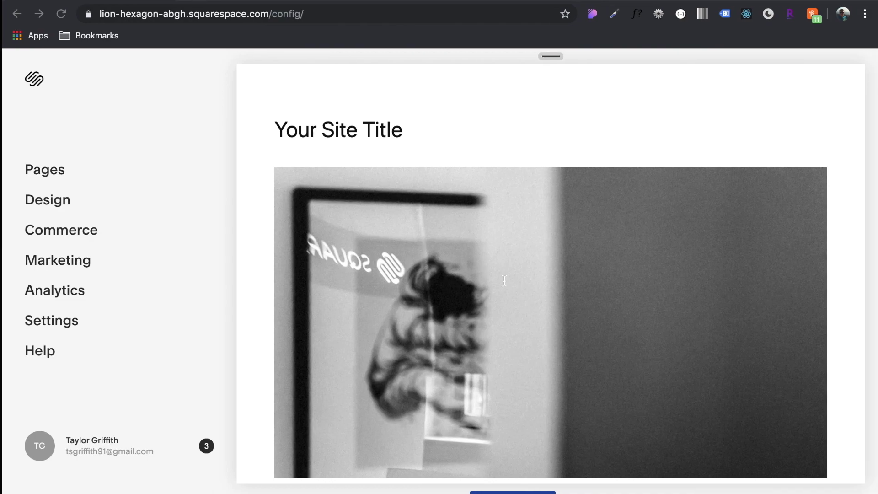
Reload the localhost:9000 preview to confirm the 'Hello, world!!!' heading, then revisit the Squarespace editor
click(59, 15)
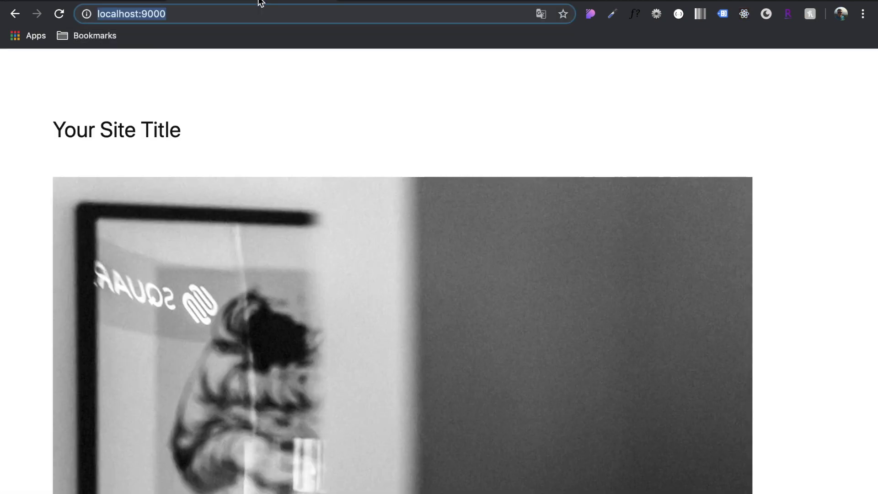
click(221, 14)
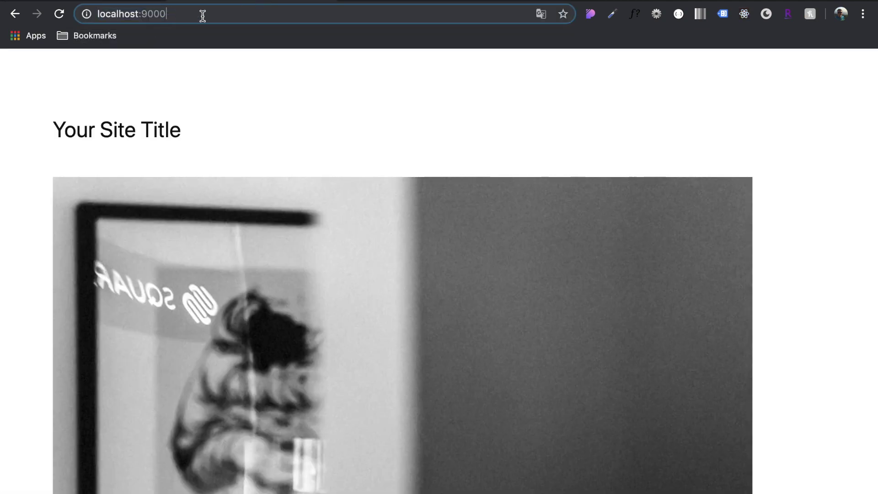
key(Return)
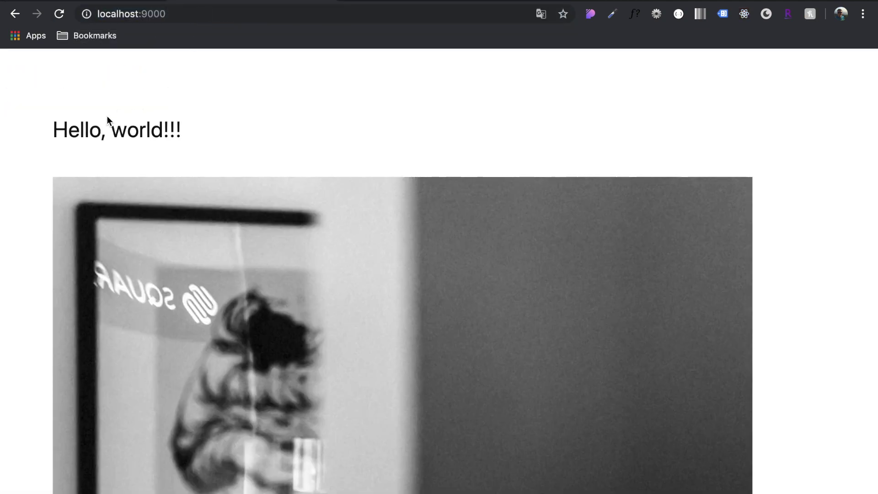
scroll(145, 130, down, 1)
scroll(382, 112, up, 1)
click(138, 14)
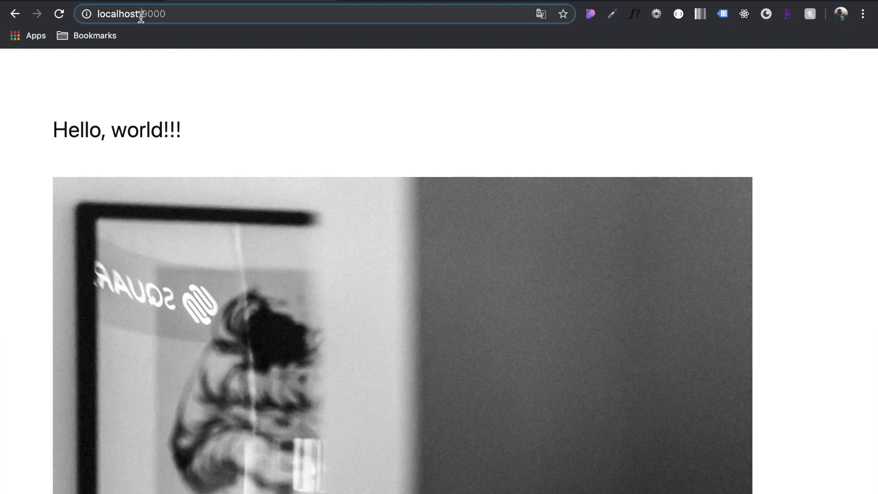
click(194, 14)
scroll(167, 144, down, 7)
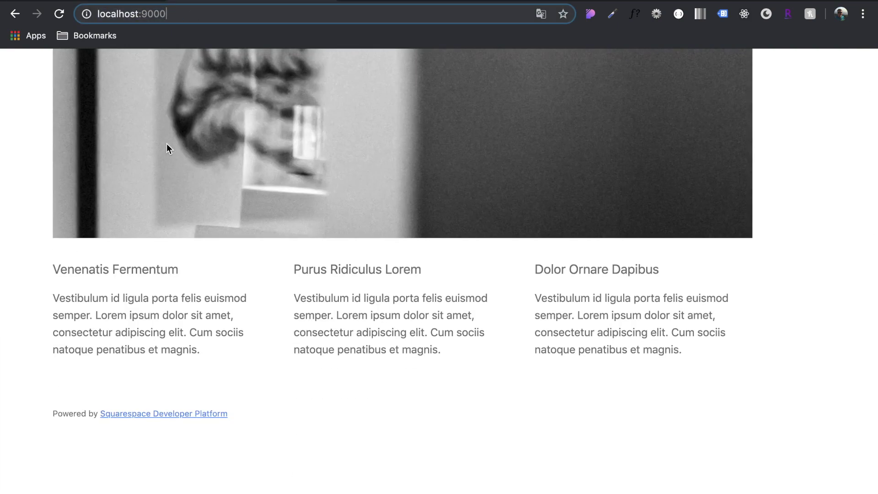
scroll(166, 144, up, 7)
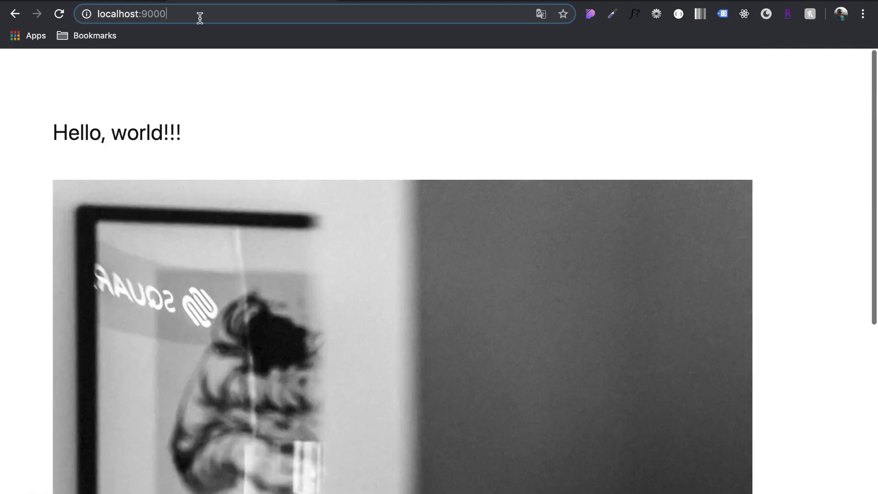
click(185, 1)
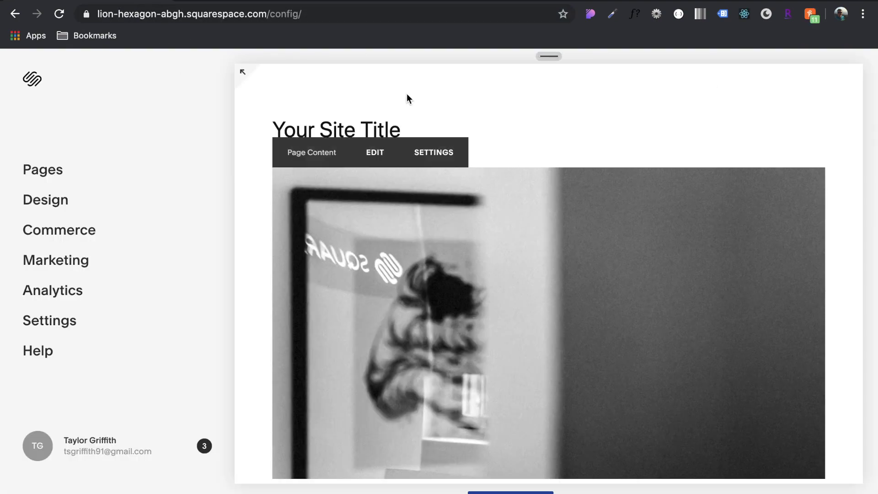
mouse_move(384, 128)
mouse_move(276, 160)
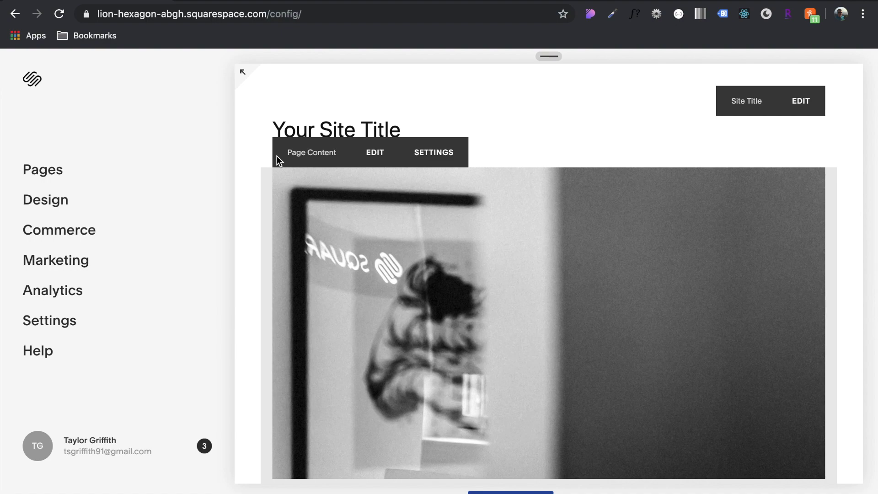
key(ctrl+Left)
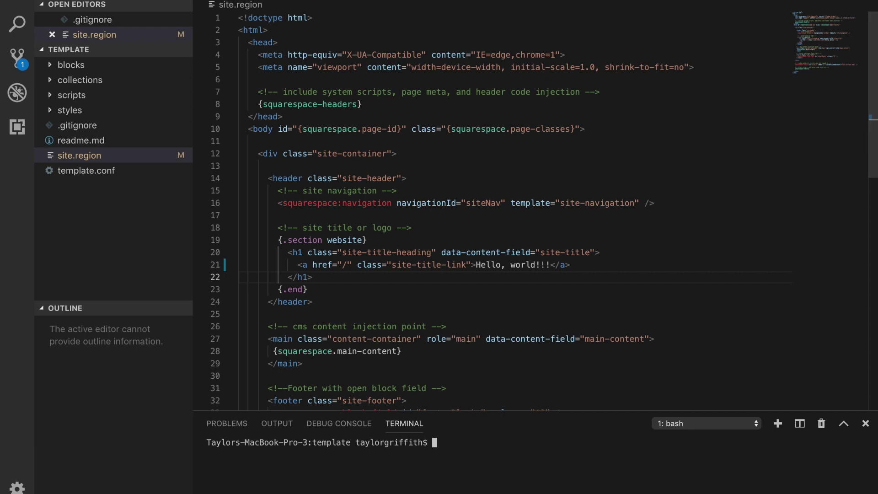
Stage all changes with git add . and check the .gitignore file
click(15, 4)
text(git ad)
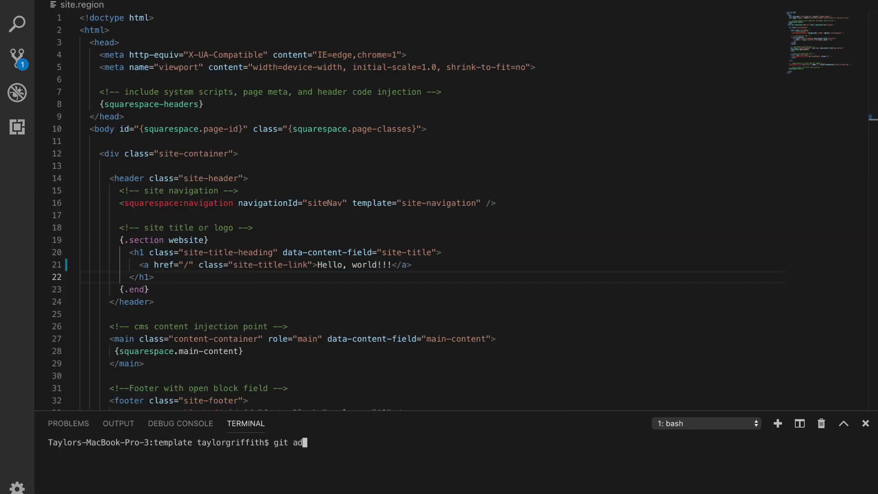
text(d .)
key(Return)
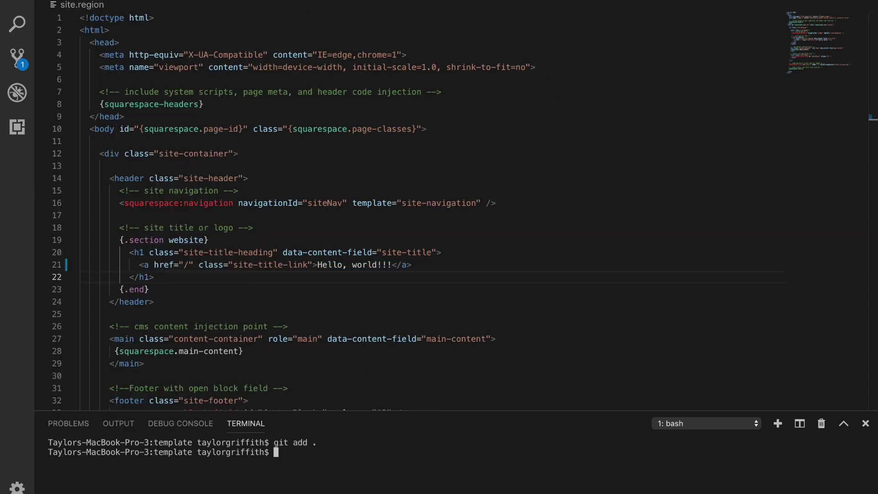
click(15, 4)
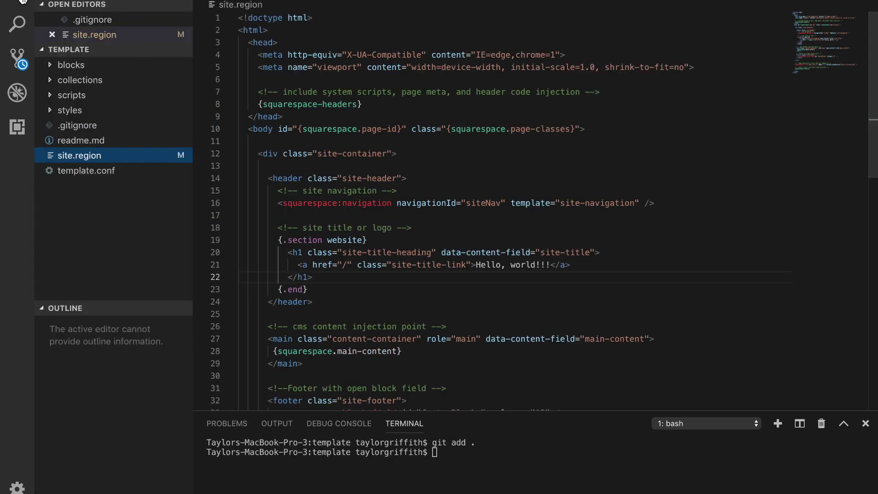
click(54, 310)
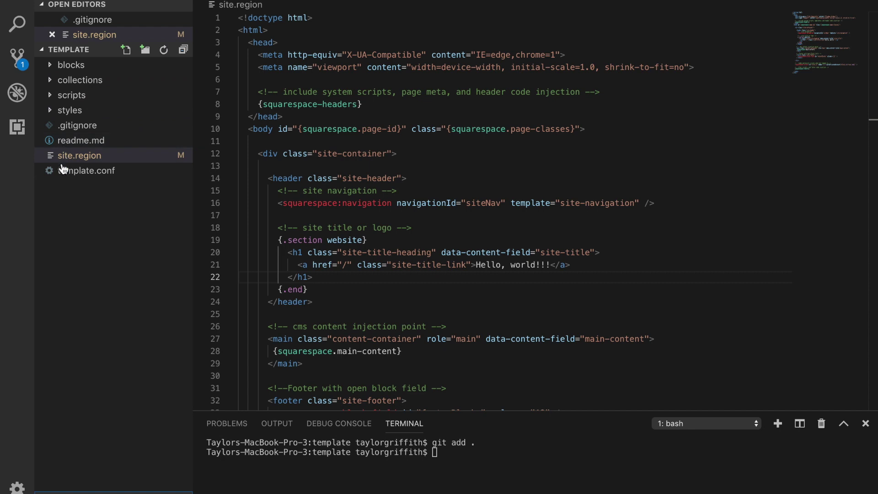
click(77, 125)
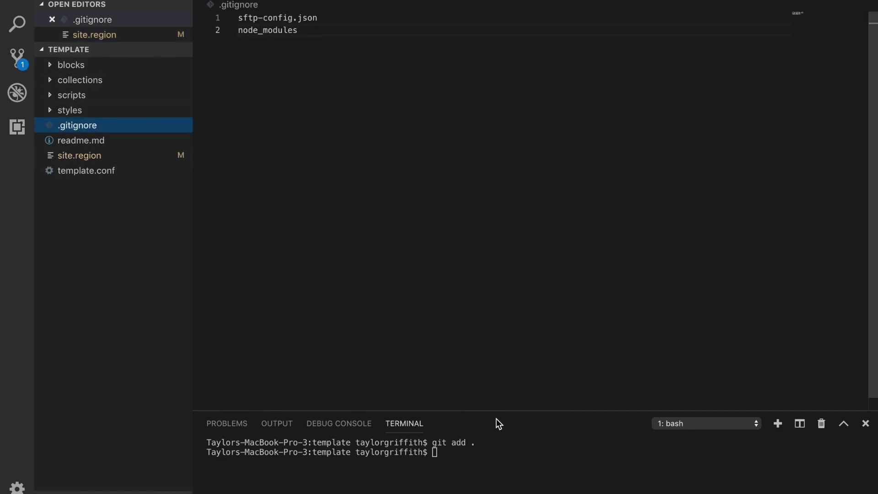
click(490, 450)
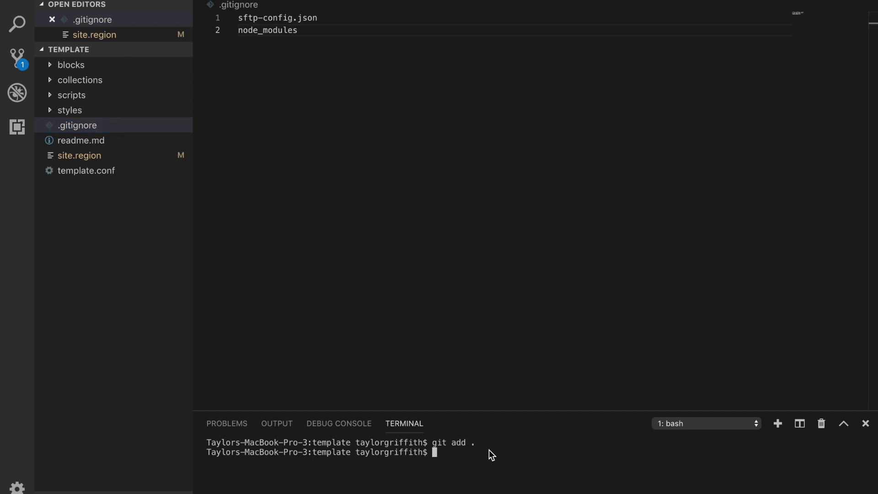
Commit with message "changed title" and git push to the site's repository
text(git commit -m "")
key(BackSpace)
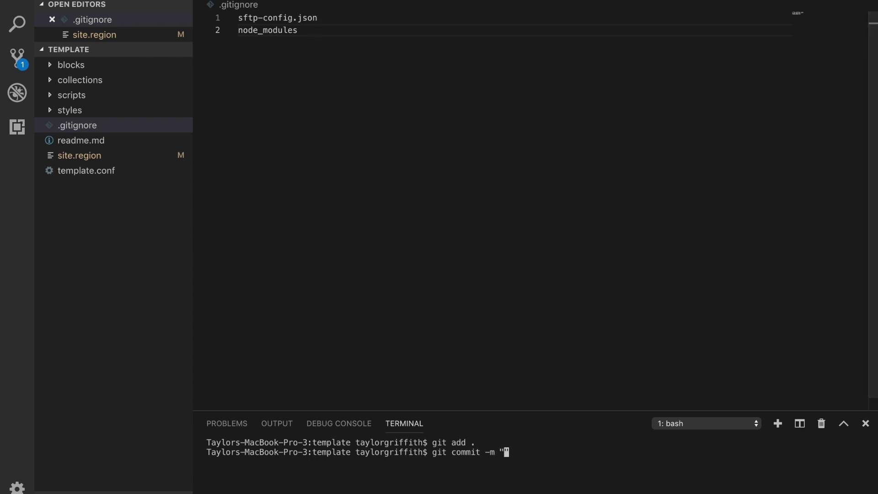
key(ctrl+Tab)
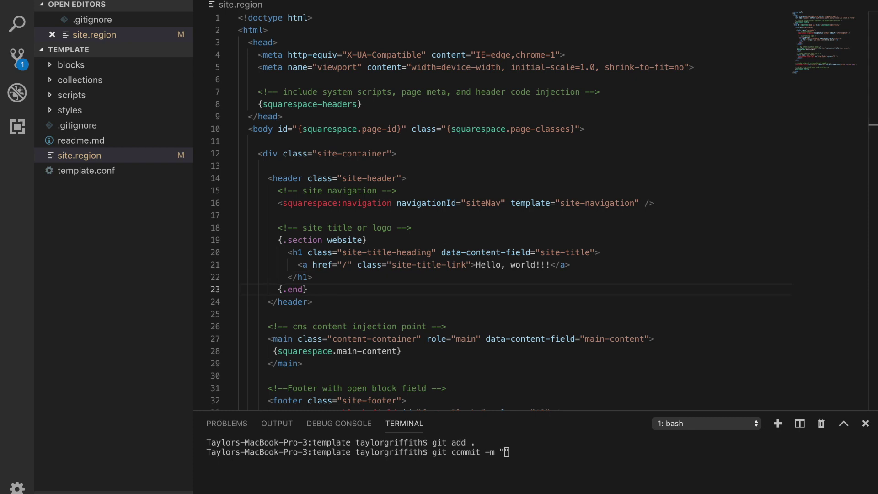
click(538, 453)
text(changed title")
key(Return)
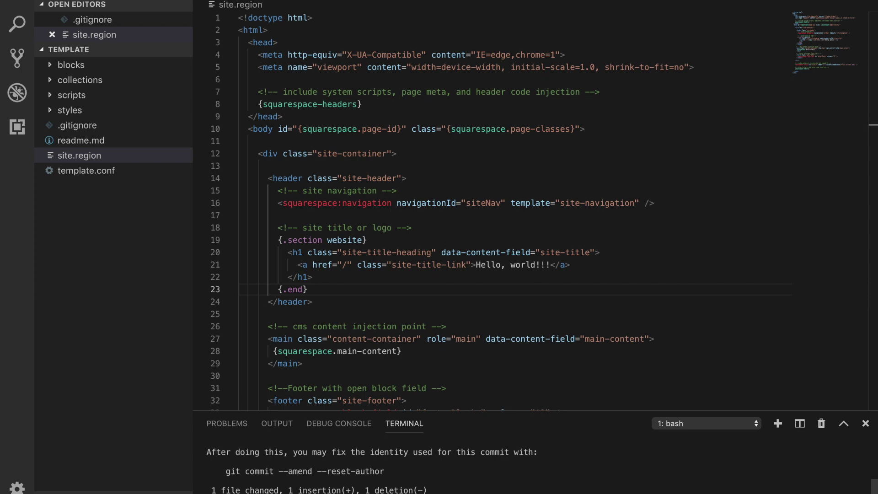
text(git push)
key(Return)
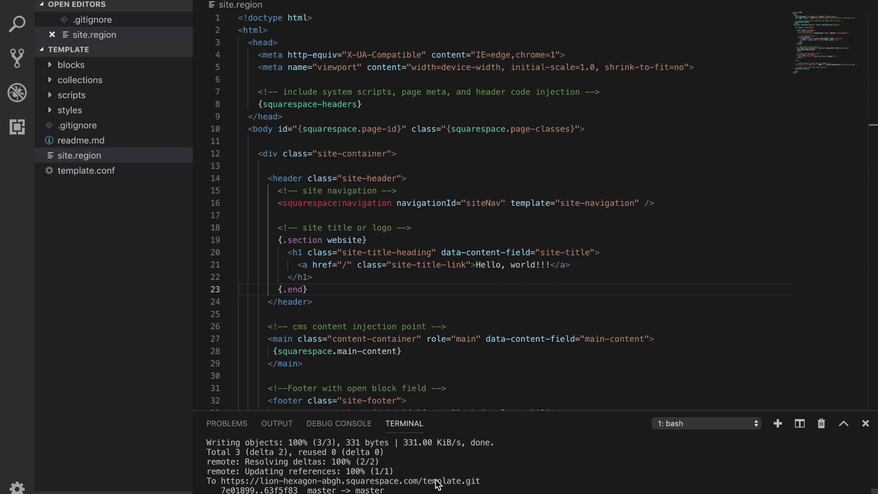
Reload the Squarespace editor in Chrome to show the pushed 'Hello, world!!!' title
click(406, 486)
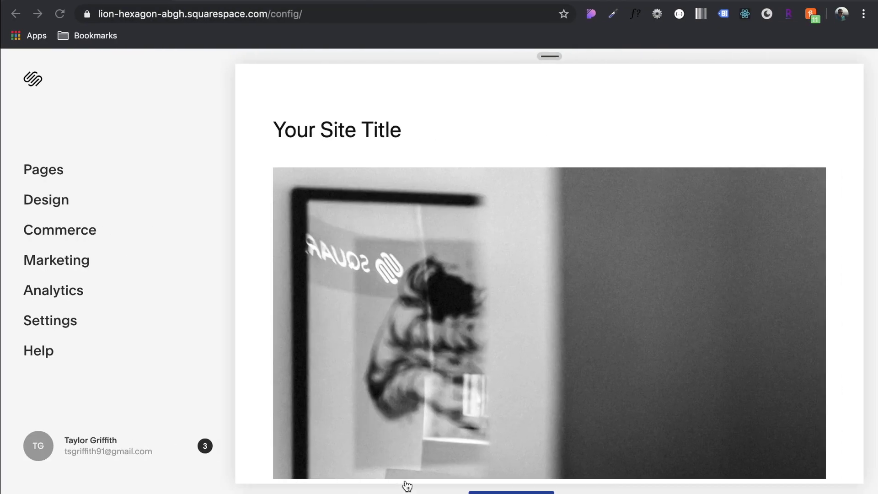
click(60, 15)
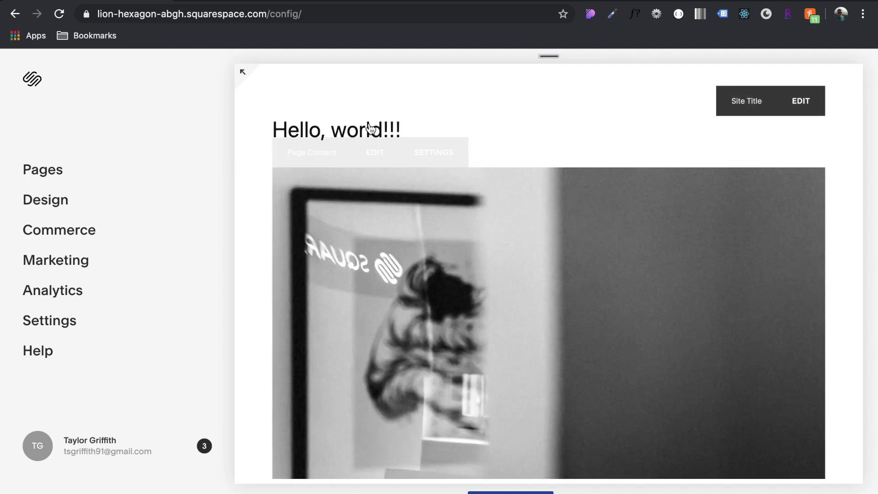
Return to VS Code showing site.region with the 'Hello, world!!!' title link
key(super+Tab)
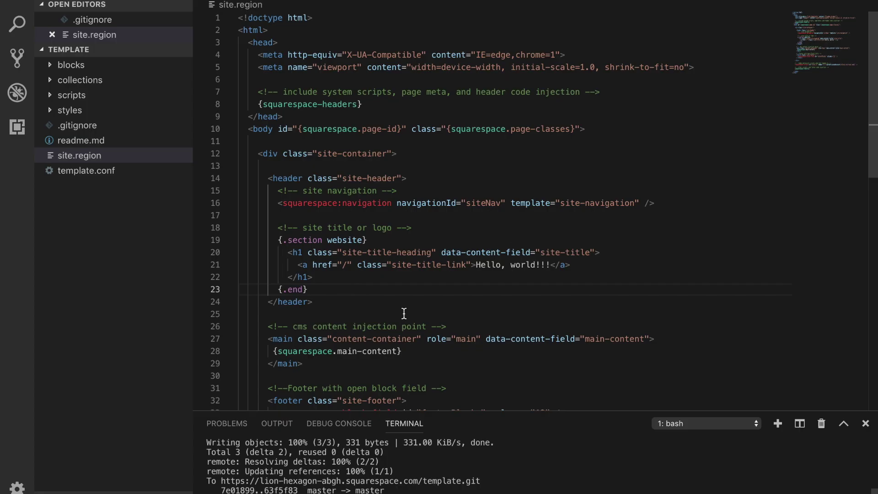